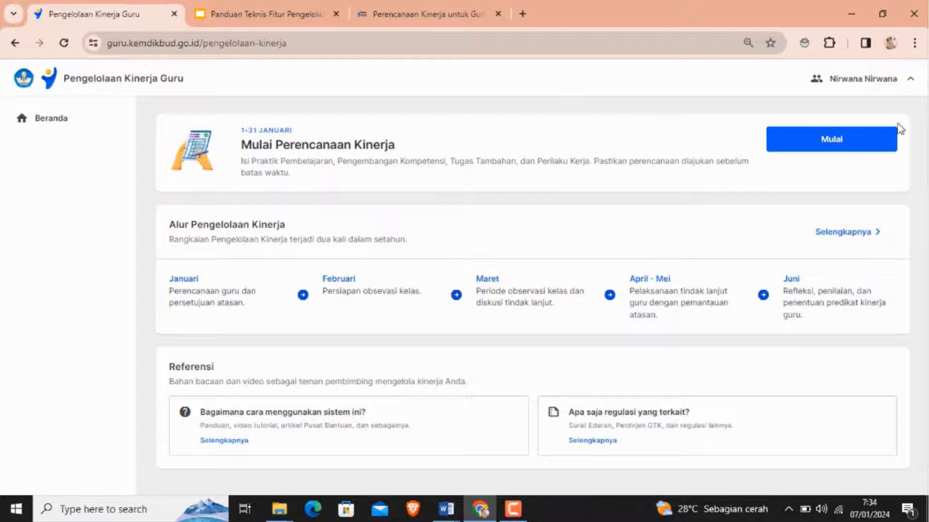
- Start the performance planning and confirm that the personal profile data is correct
{"action": "left_click", "coordinate": [832, 141]}
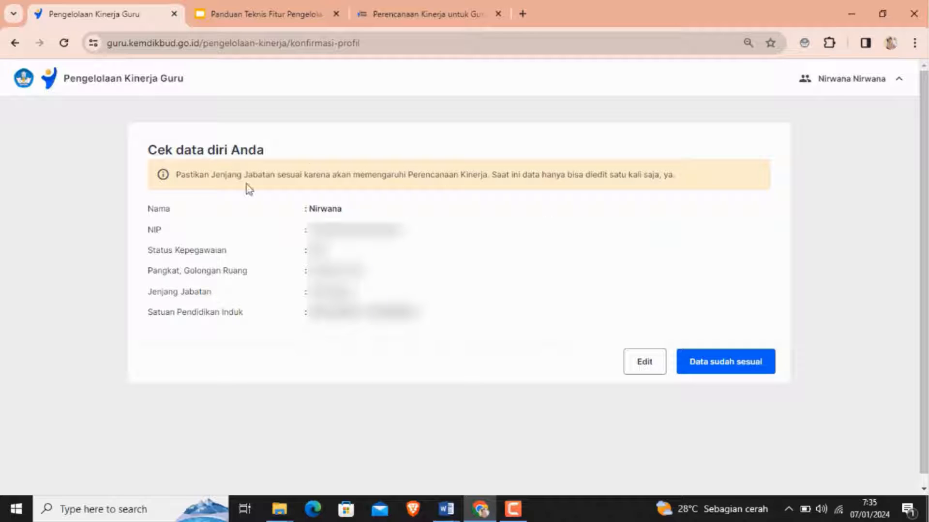
{"action": "left_click", "coordinate": [717, 366]}
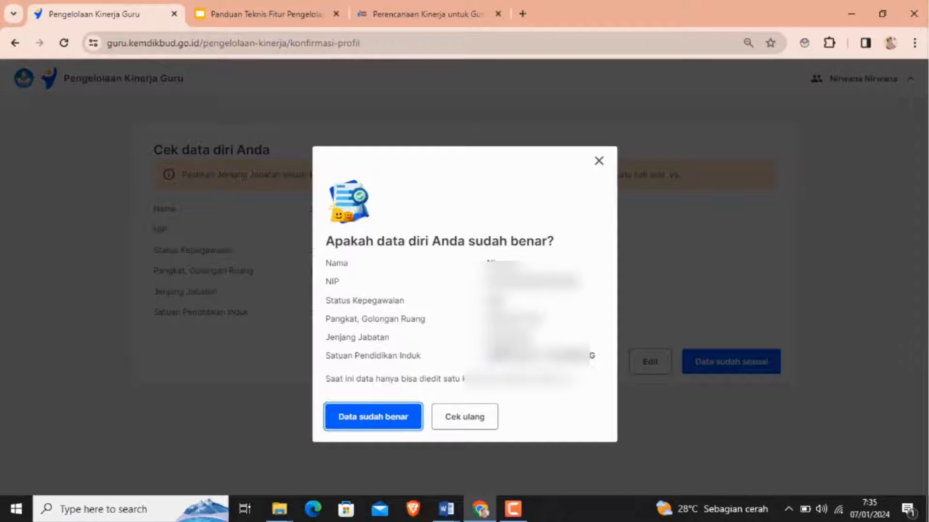
{"action": "left_click", "coordinate": [358, 426]}
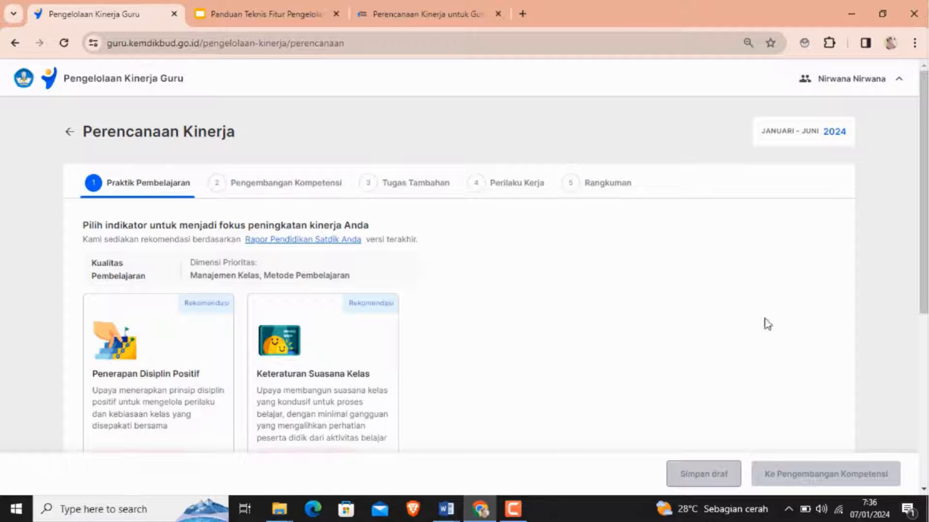
- Browse the learning-practice indicator cards, including the additional indicators list
{"action": "mouse_move", "coordinate": [924, 165]}
{"action": "left_mouse_down"}
{"action": "mouse_move", "coordinate": [924, 184]}
{"action": "mouse_move", "coordinate": [925, 151]}
{"action": "left_mouse_up"}
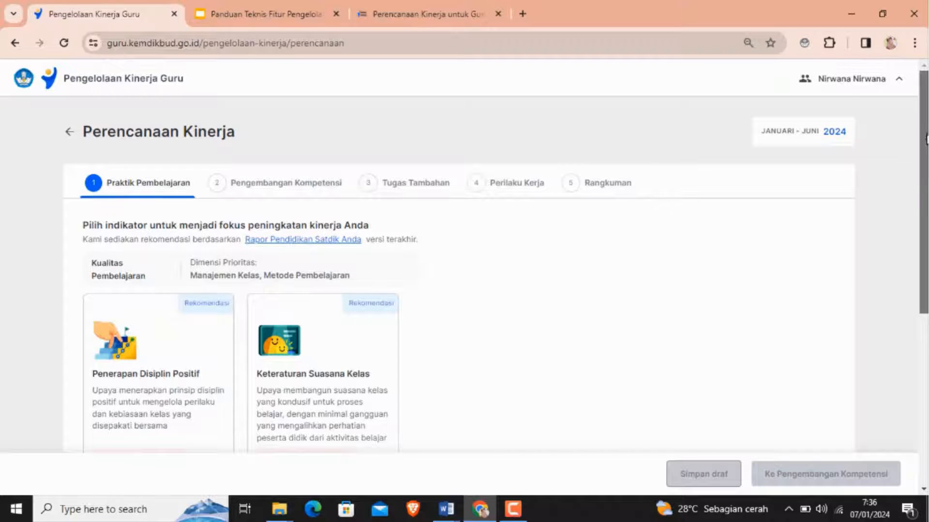
{"action": "scroll", "coordinate": [924, 134], "scroll_direction": "down", "scroll_amount": 3}
{"action": "scroll", "coordinate": [921, 136], "scroll_direction": "down", "scroll_amount": 2}
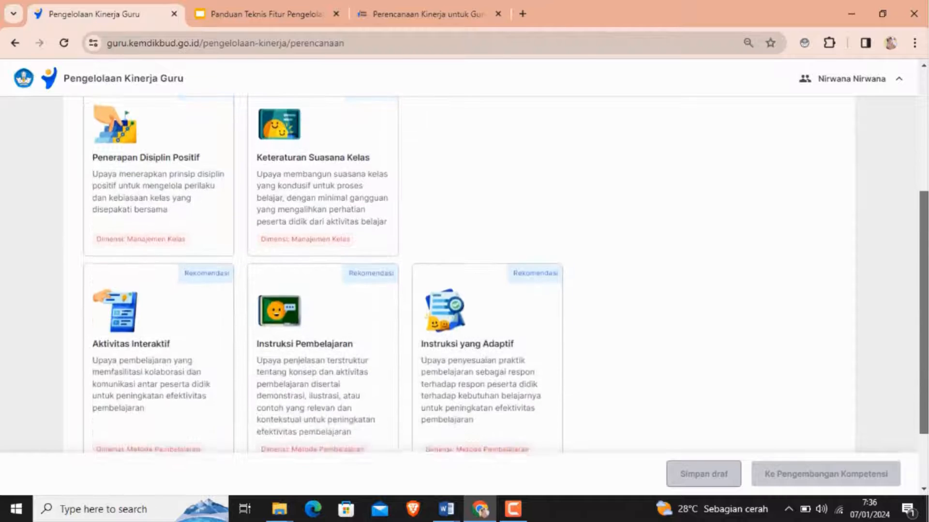
{"action": "scroll", "coordinate": [916, 137], "scroll_direction": "up", "scroll_amount": 5}
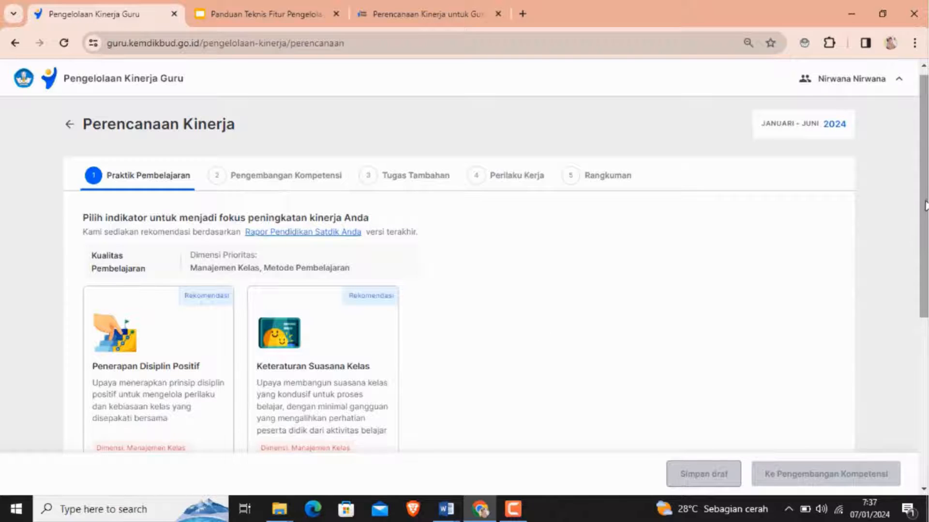
{"action": "scroll", "coordinate": [727, 317], "scroll_direction": "down", "scroll_amount": 6}
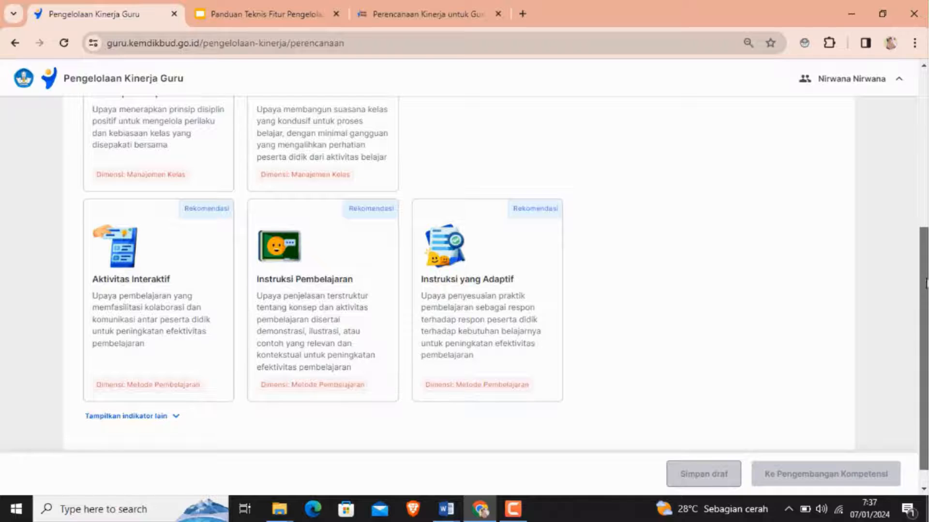
{"action": "scroll", "coordinate": [924, 285], "scroll_direction": "down", "scroll_amount": 1}
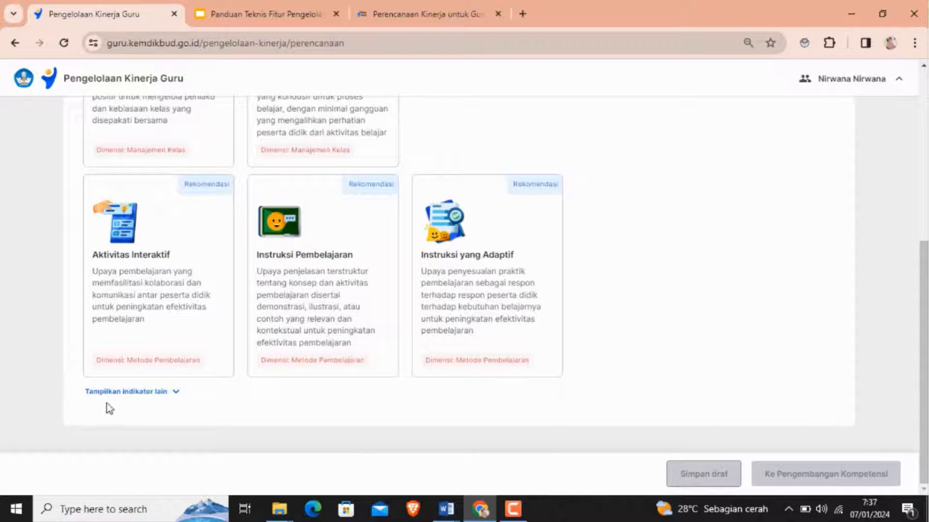
{"action": "left_click", "coordinate": [178, 393]}
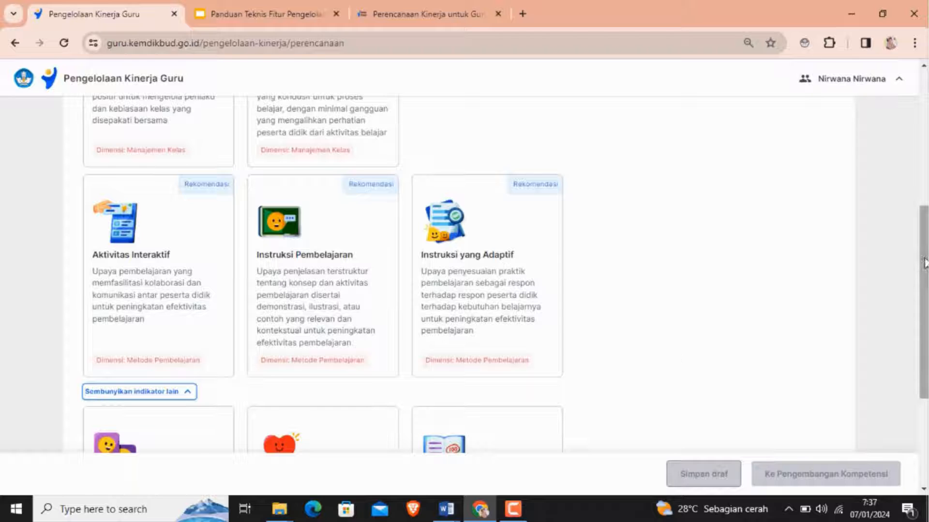
{"action": "left_click_drag", "start_coordinate": [924, 263], "coordinate": [923, 348]}
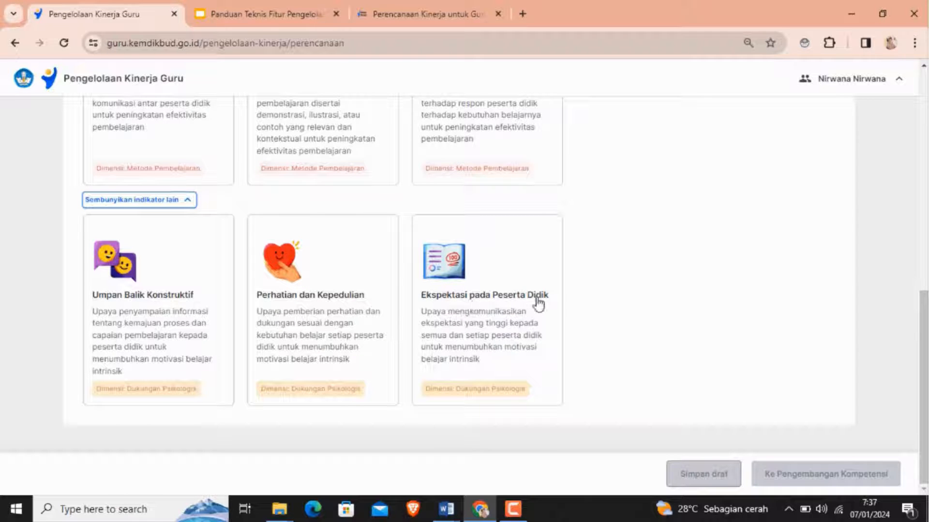
{"action": "scroll", "coordinate": [895, 329], "scroll_direction": "up", "scroll_amount": 2}
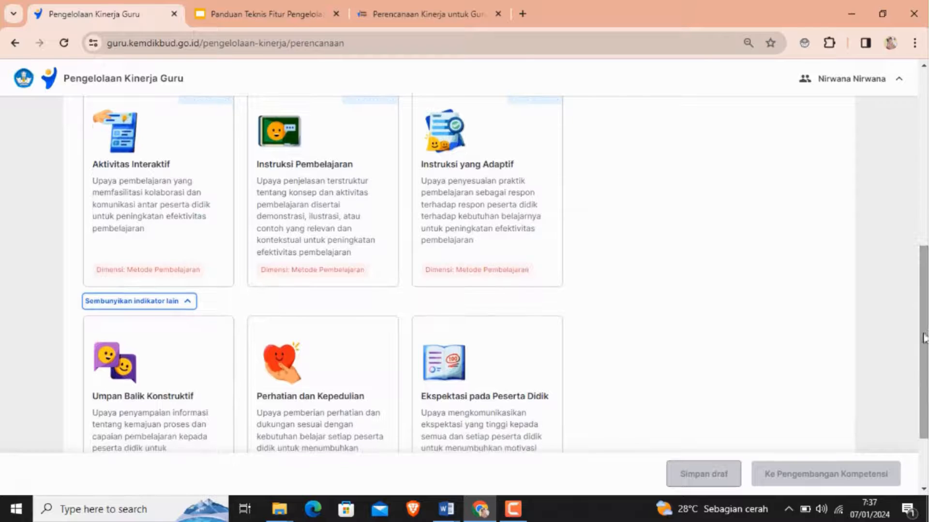
{"action": "left_click_drag", "start_coordinate": [924, 345], "coordinate": [923, 271]}
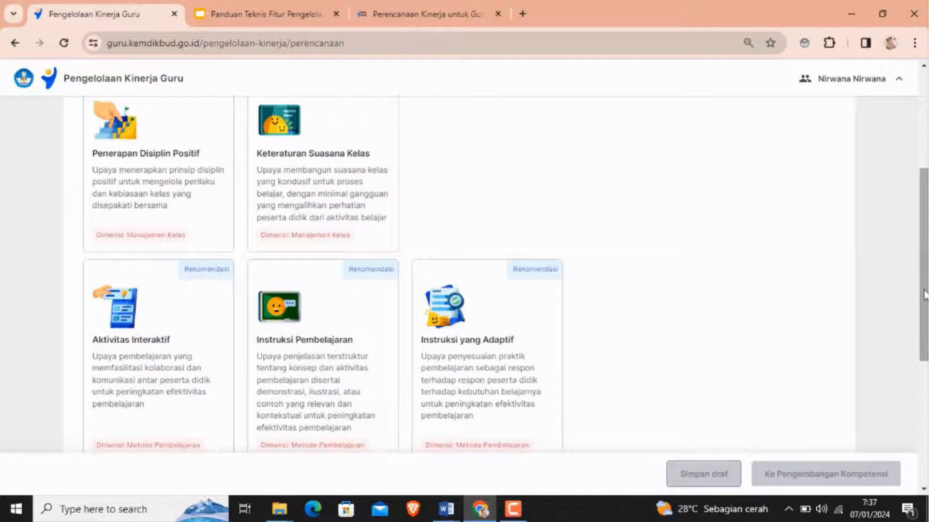
{"action": "left_click_drag", "start_coordinate": [924, 295], "coordinate": [923, 199]}
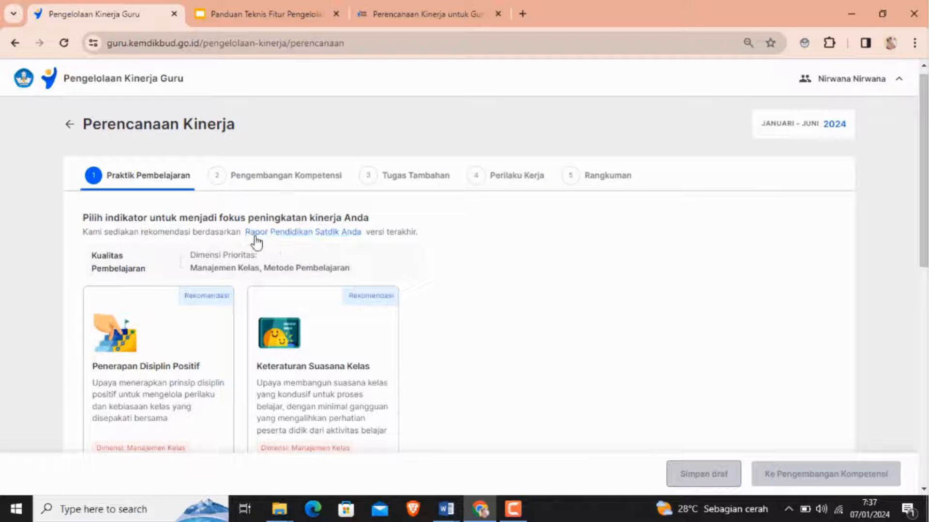
- Open the school education report summary linked to the recommendations, review its dimensions, and close it
{"action": "left_click", "coordinate": [296, 238]}
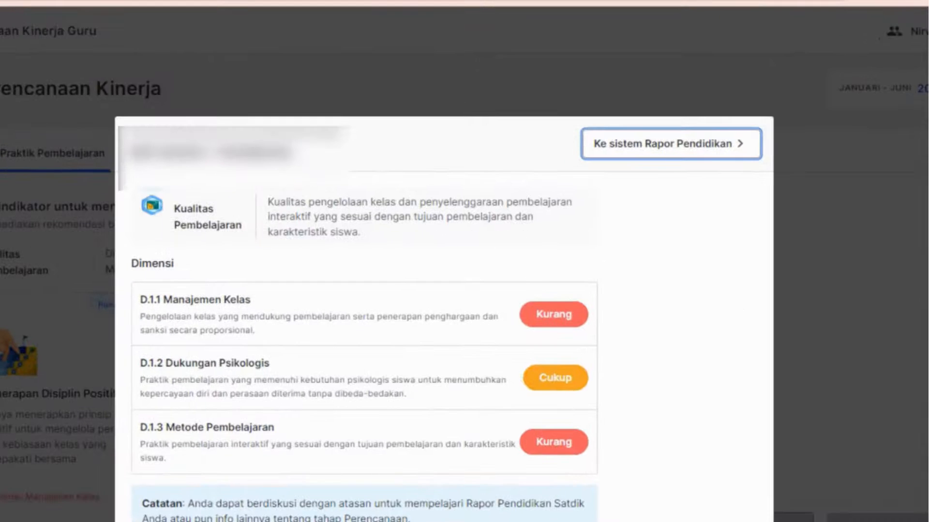
{"action": "scroll", "coordinate": [443, 319], "scroll_direction": "down", "scroll_amount": 2}
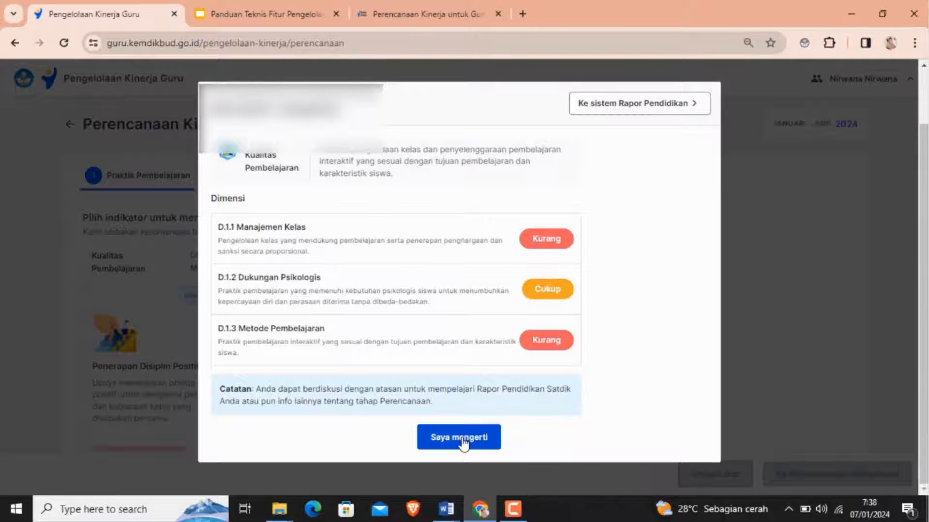
{"action": "left_click", "coordinate": [462, 439]}
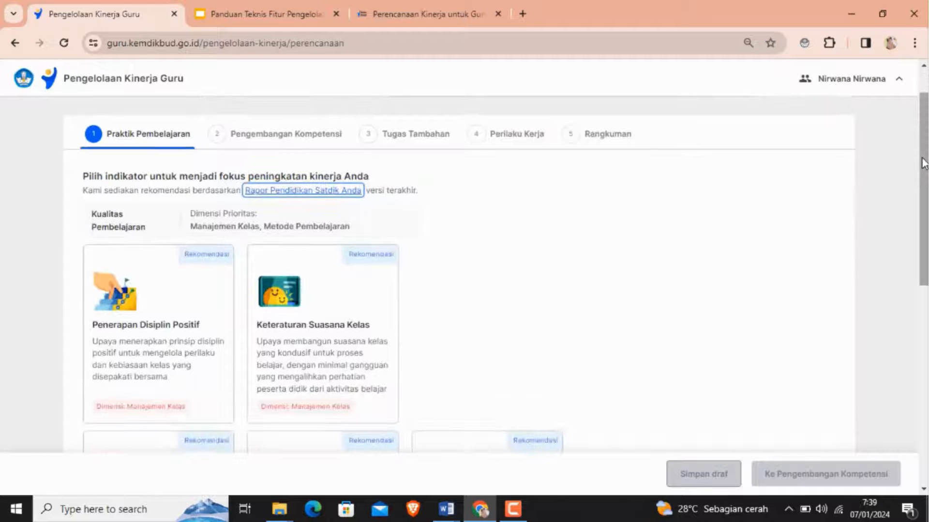
- Select the Penerapan Disiplin Positif indicator and continue to the Pengembangan Kompetensi stage
{"action": "left_click_drag", "start_coordinate": [923, 163], "coordinate": [925, 131]}
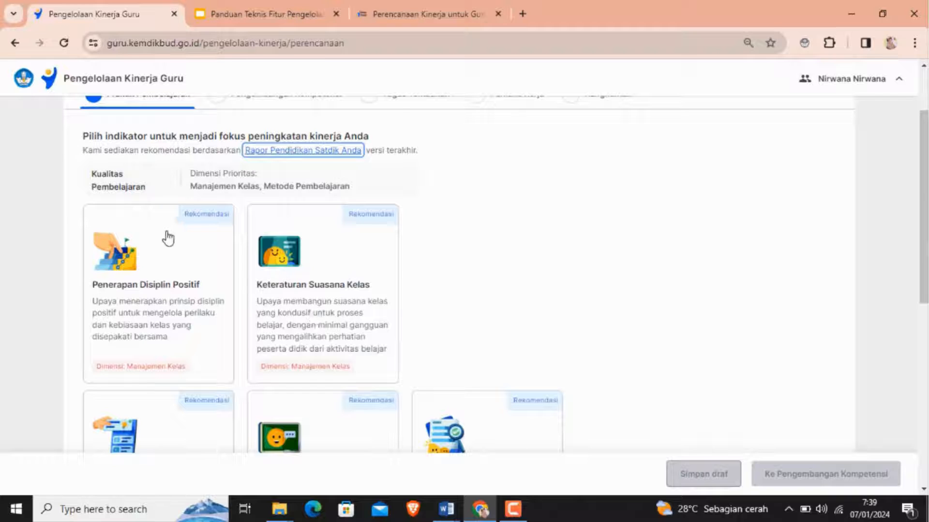
{"action": "left_click", "coordinate": [149, 264]}
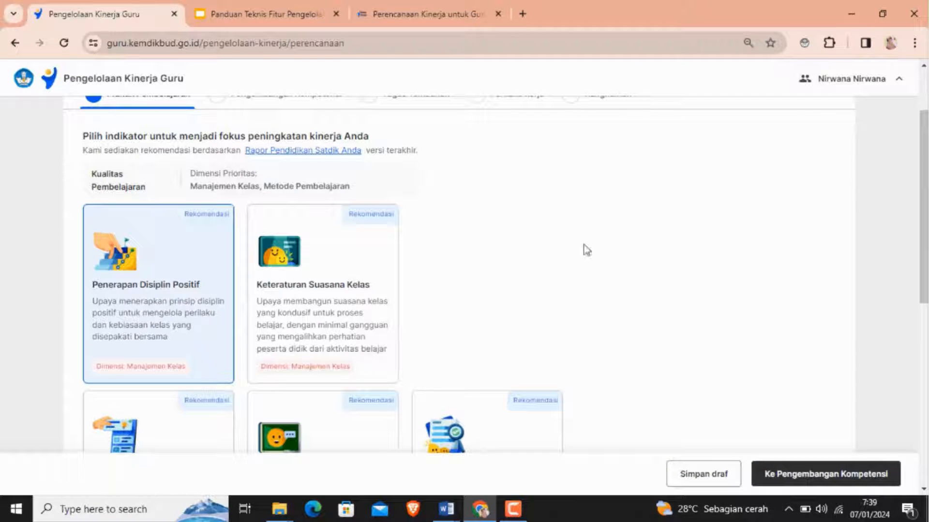
{"action": "left_click_drag", "start_coordinate": [923, 256], "coordinate": [923, 207]}
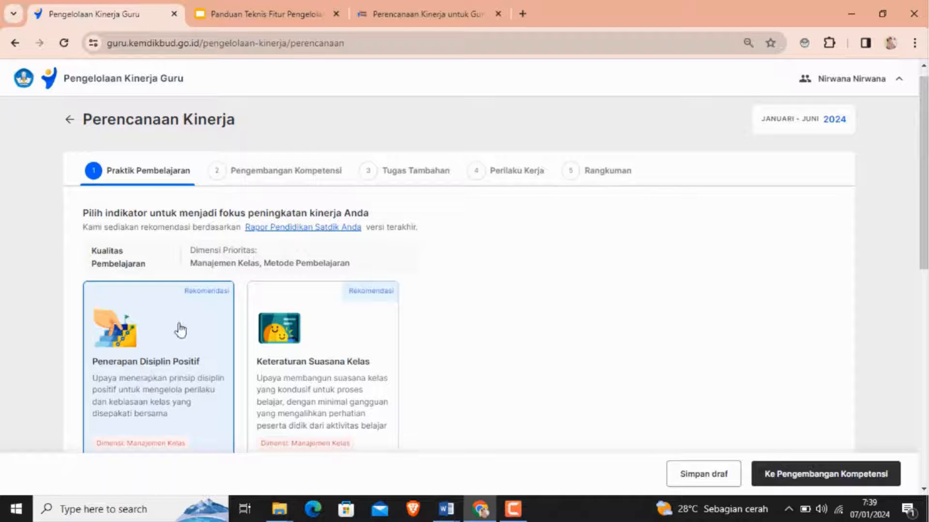
{"action": "left_click", "coordinate": [815, 474]}
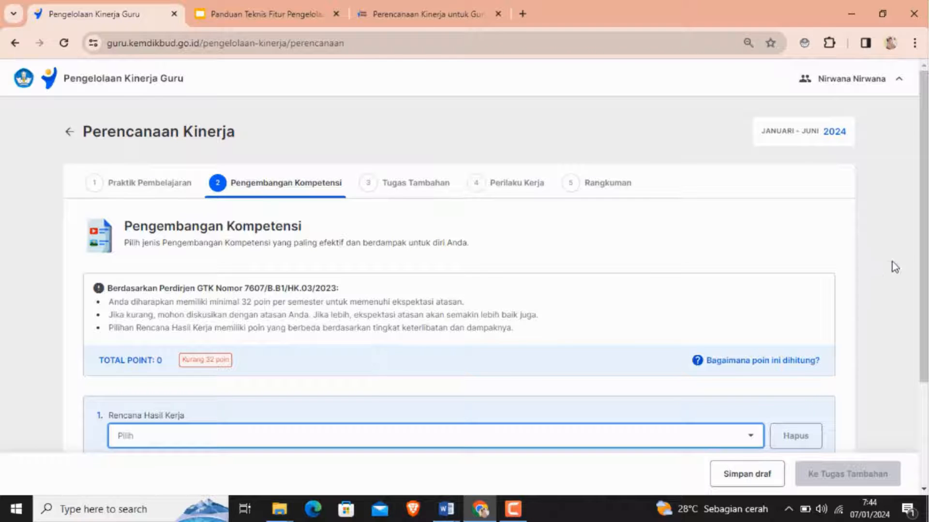
- Choose the first work plan result: participating in coaching or mentoring competence development by teachers, principals or supervisors (4 poin)
{"action": "left_click_drag", "start_coordinate": [923, 231], "coordinate": [924, 298]}
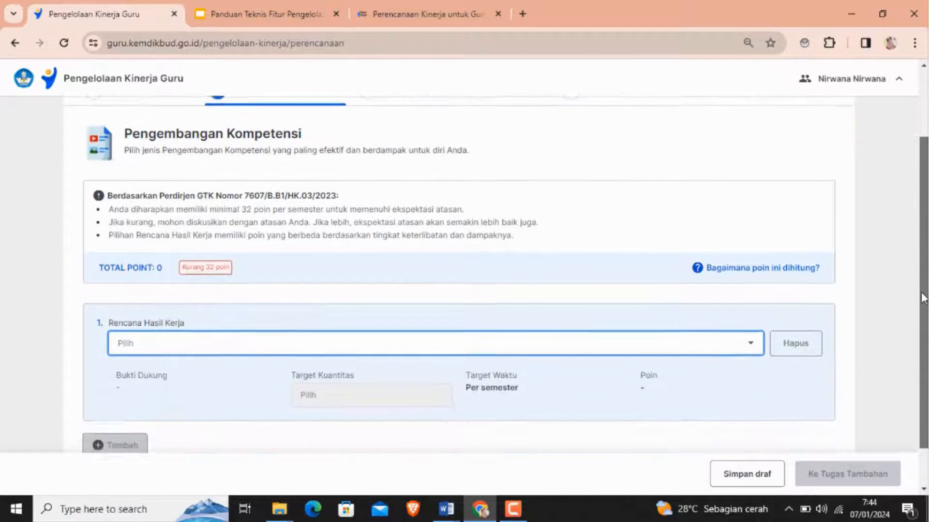
{"action": "scroll", "coordinate": [923, 297], "scroll_direction": "up", "scroll_amount": 2}
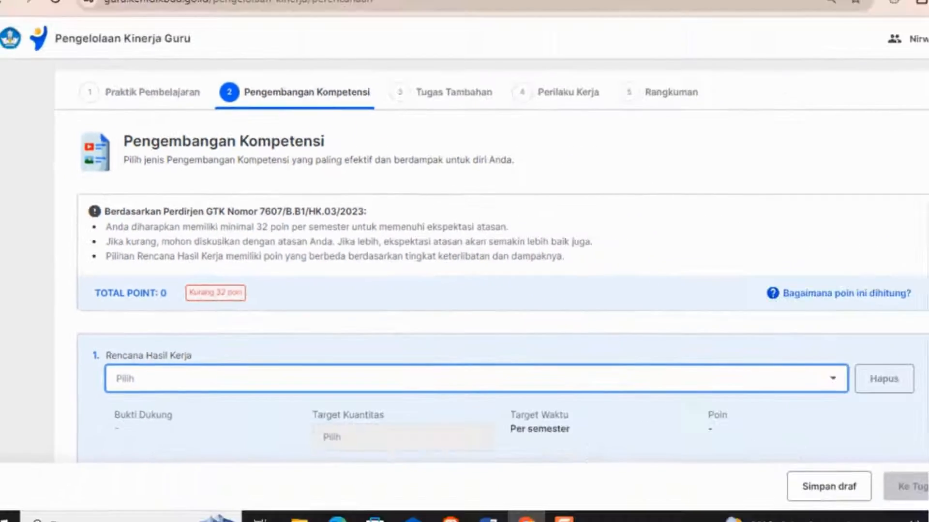
{"action": "scroll", "coordinate": [381, 371], "scroll_direction": "down", "scroll_amount": 2}
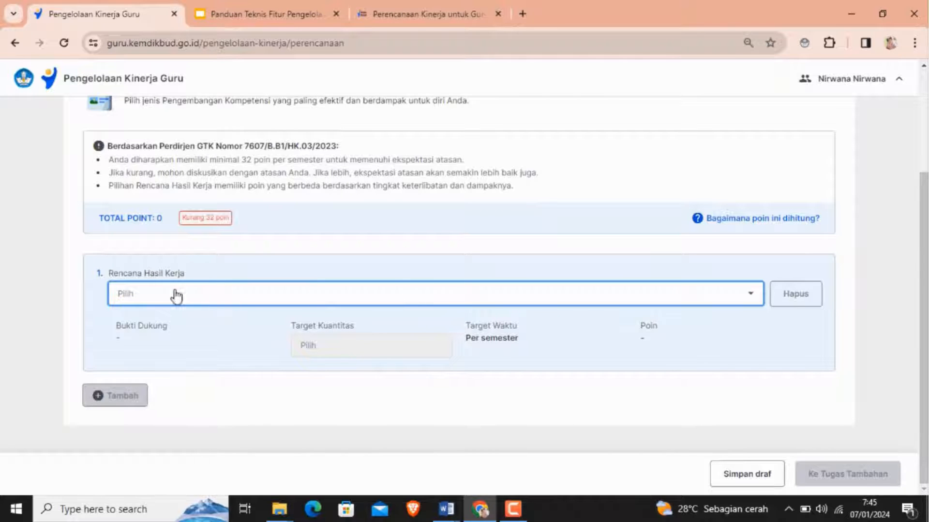
{"action": "left_click", "coordinate": [124, 295]}
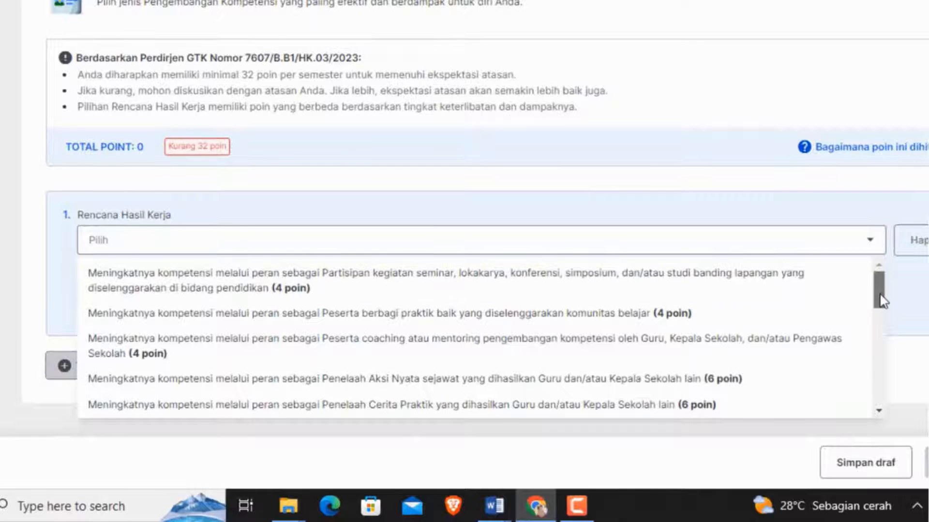
{"action": "mouse_move", "coordinate": [881, 301]}
{"action": "left_mouse_down"}
{"action": "mouse_move", "coordinate": [882, 380]}
{"action": "mouse_move", "coordinate": [881, 288]}
{"action": "left_mouse_up"}
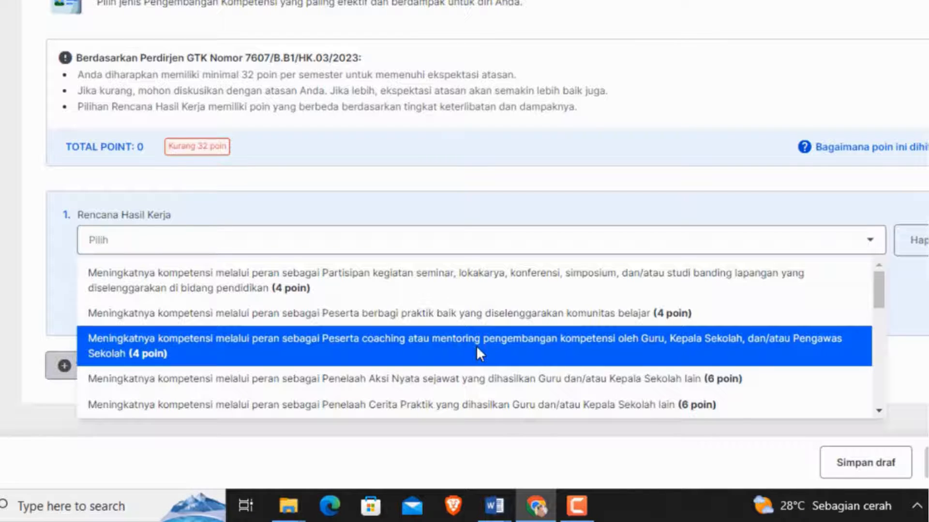
{"action": "left_click", "coordinate": [476, 346]}
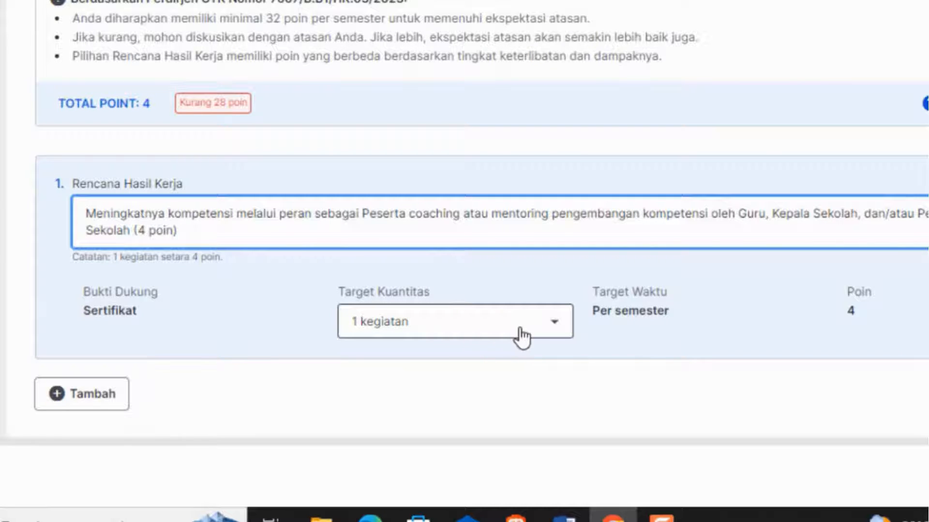
- Set the target quantity for this work plan to 2 kegiatan
{"action": "left_click", "coordinate": [555, 331]}
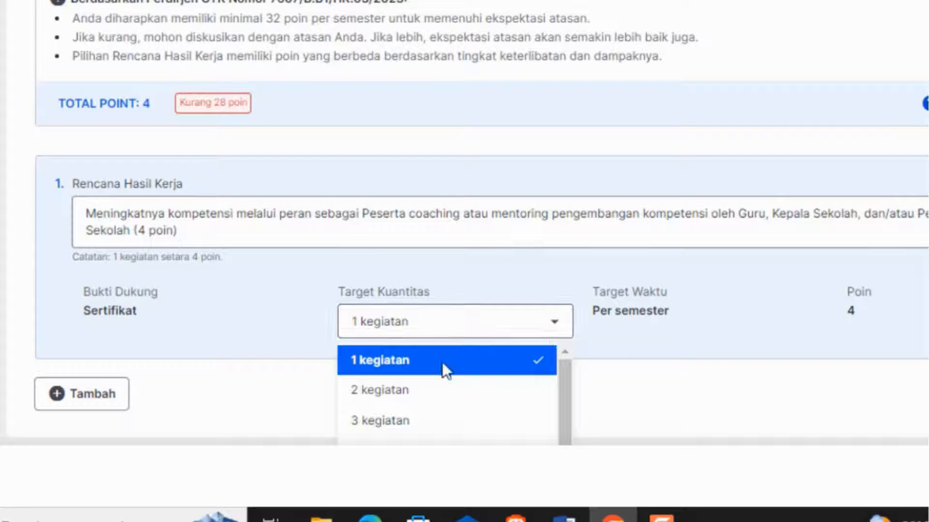
{"action": "left_click", "coordinate": [442, 362]}
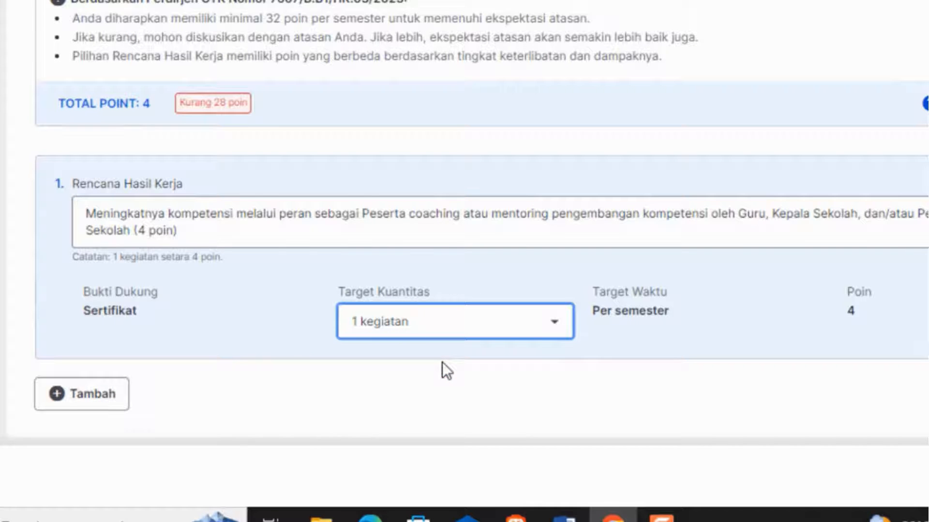
{"action": "left_click", "coordinate": [555, 331]}
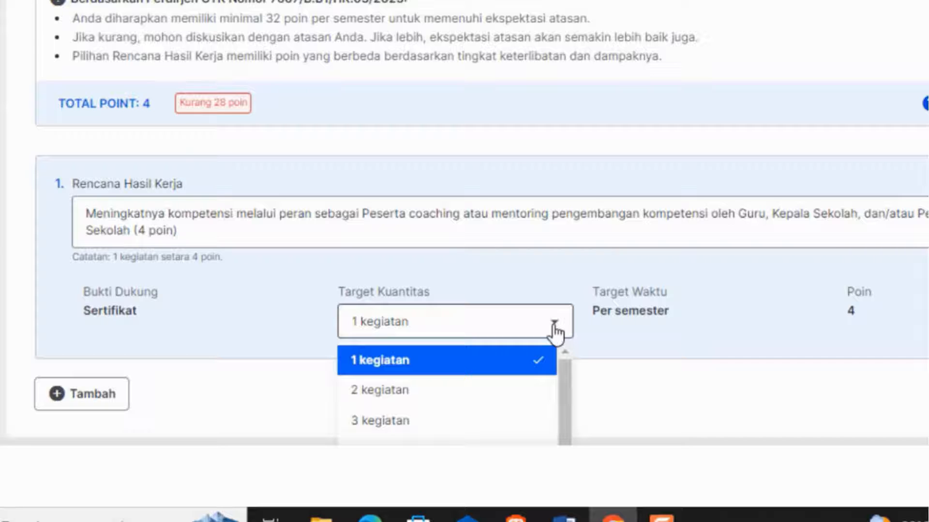
{"action": "left_click", "coordinate": [390, 394]}
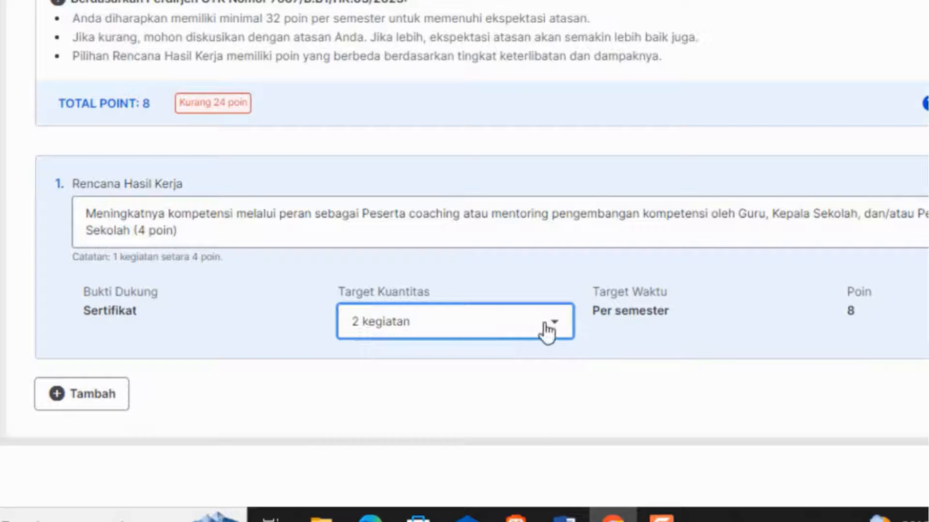
- Set the target quantity for this work plan to 1 kegiatan
{"action": "left_click", "coordinate": [561, 326]}
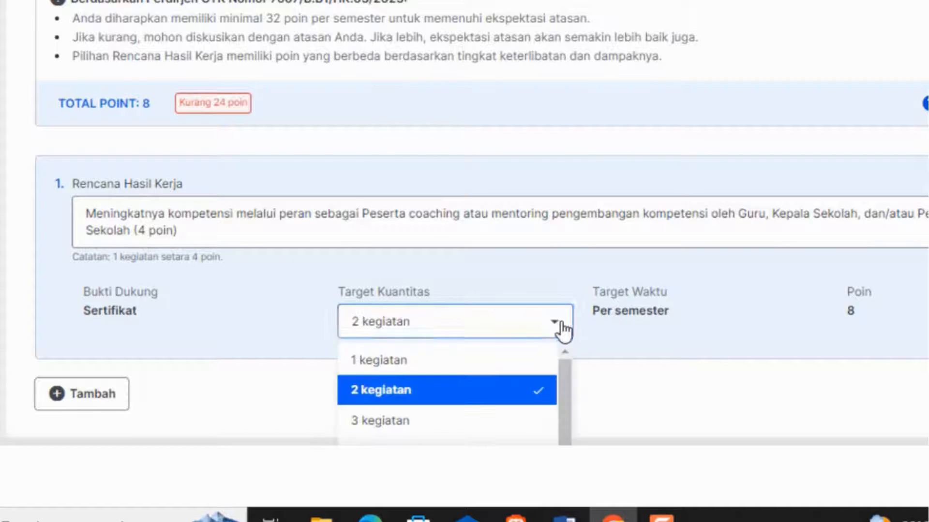
{"action": "left_click", "coordinate": [423, 363]}
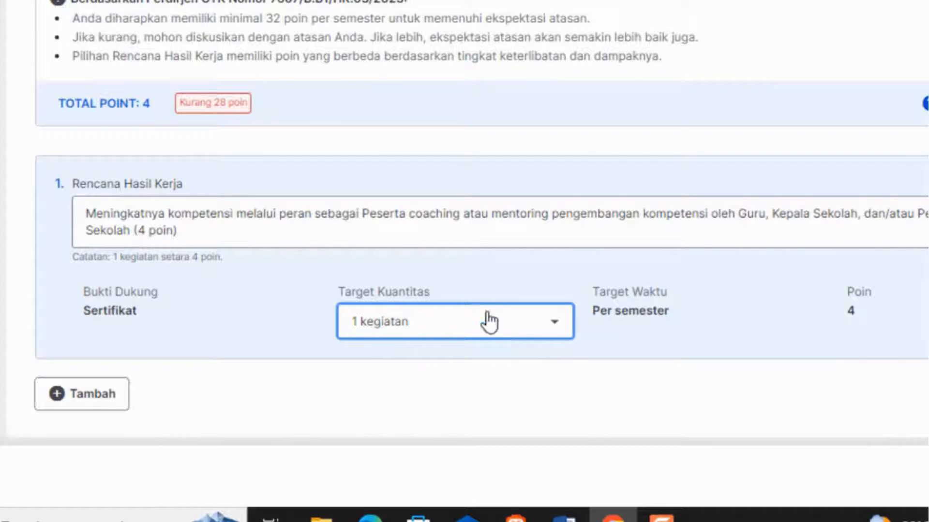
{"action": "left_click", "coordinate": [557, 329]}
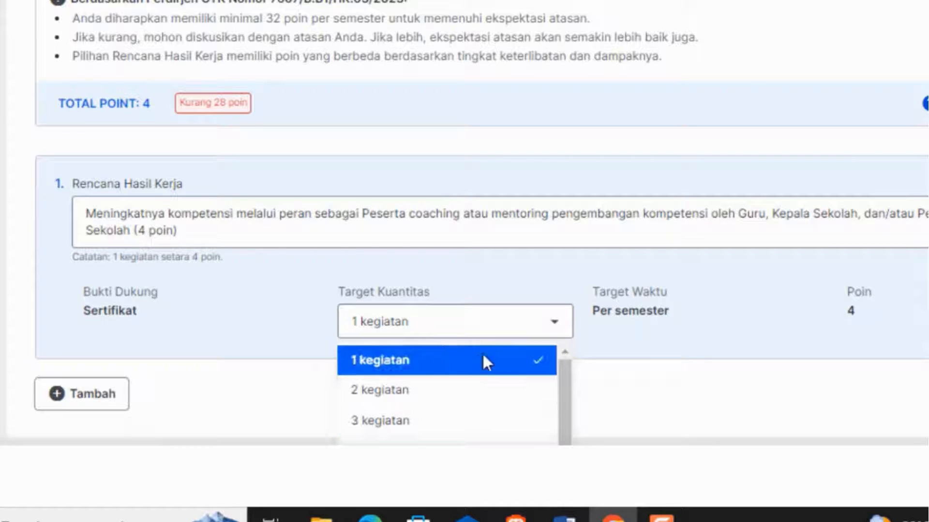
{"action": "left_click", "coordinate": [414, 364]}
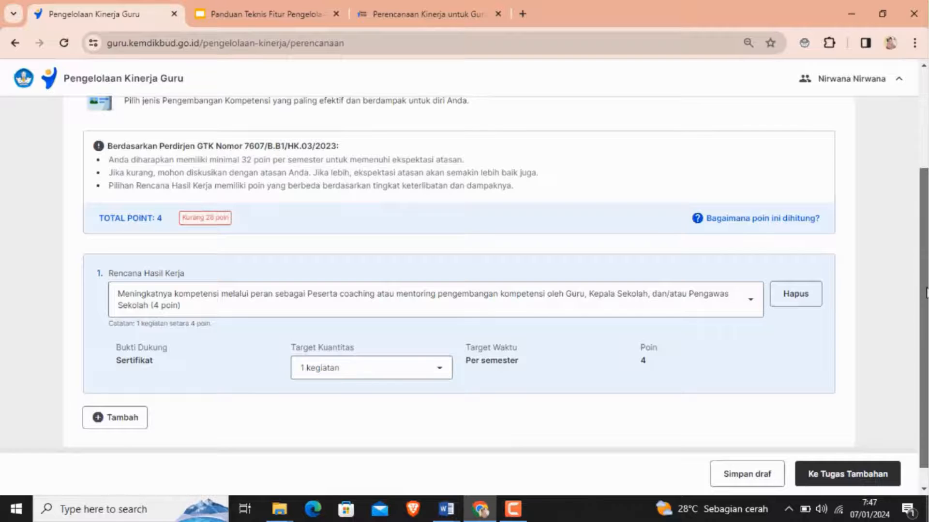
{"action": "scroll", "coordinate": [925, 292], "scroll_direction": "up", "scroll_amount": 3}
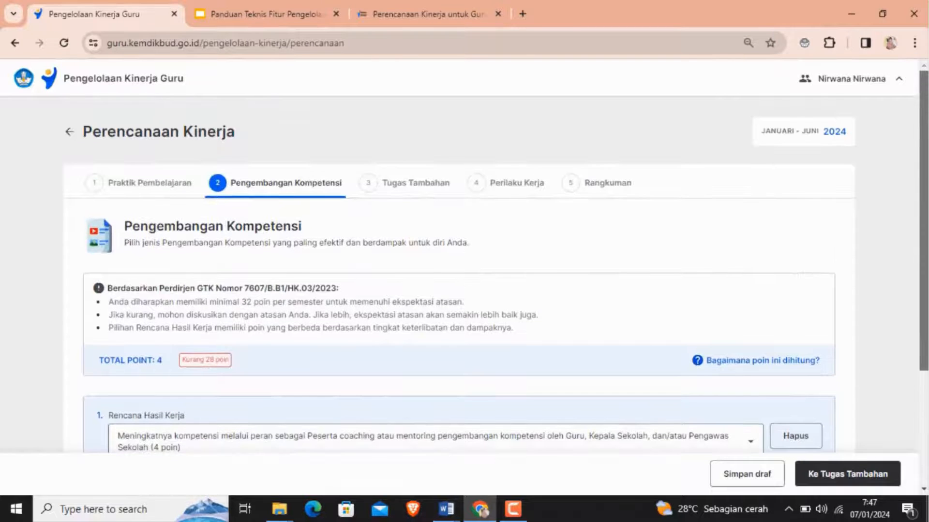
- Delete the first work plan and re-select the coaching or mentoring participant option (4 poin)
{"action": "scroll", "coordinate": [924, 172], "scroll_direction": "down", "scroll_amount": 2}
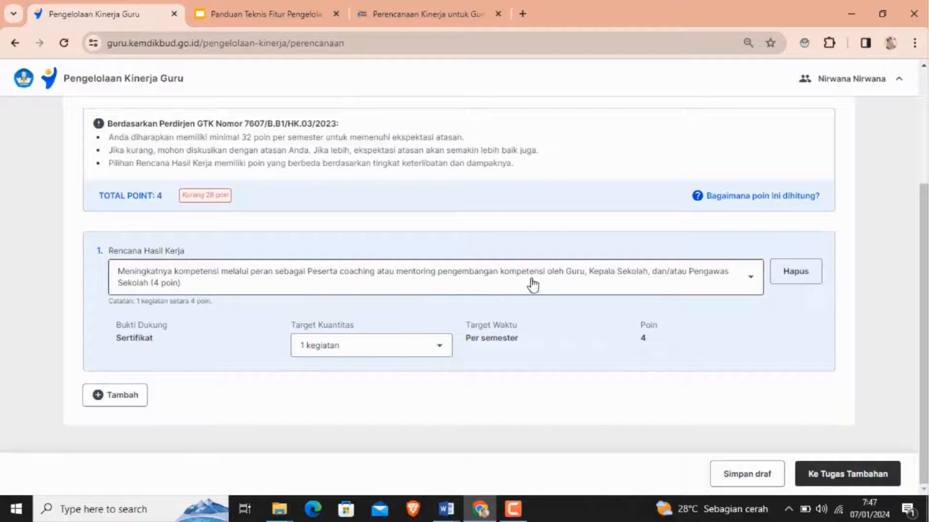
{"action": "left_click", "coordinate": [784, 281]}
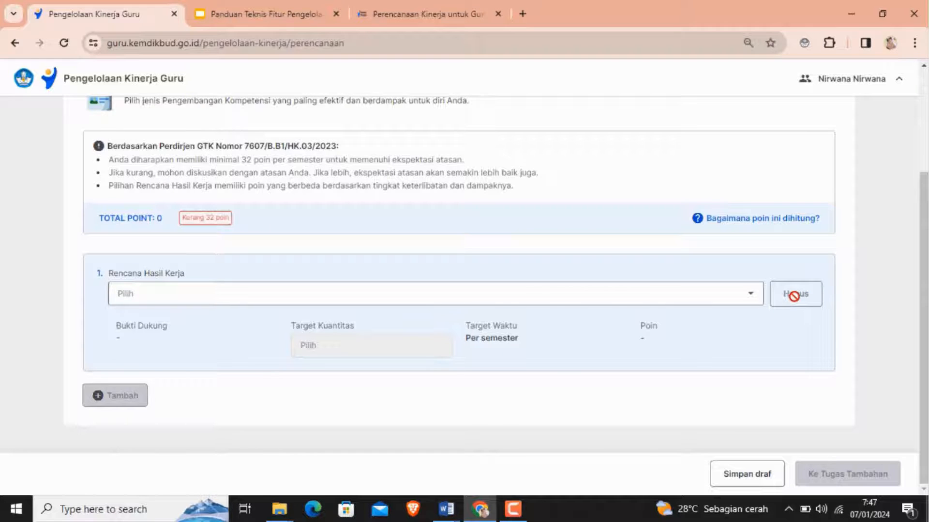
{"action": "left_click", "coordinate": [750, 301]}
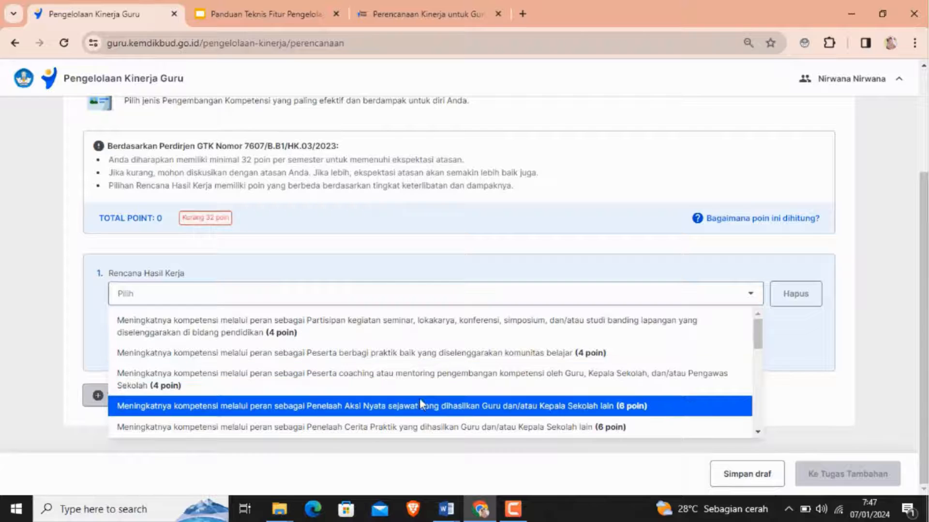
{"action": "left_click", "coordinate": [426, 392]}
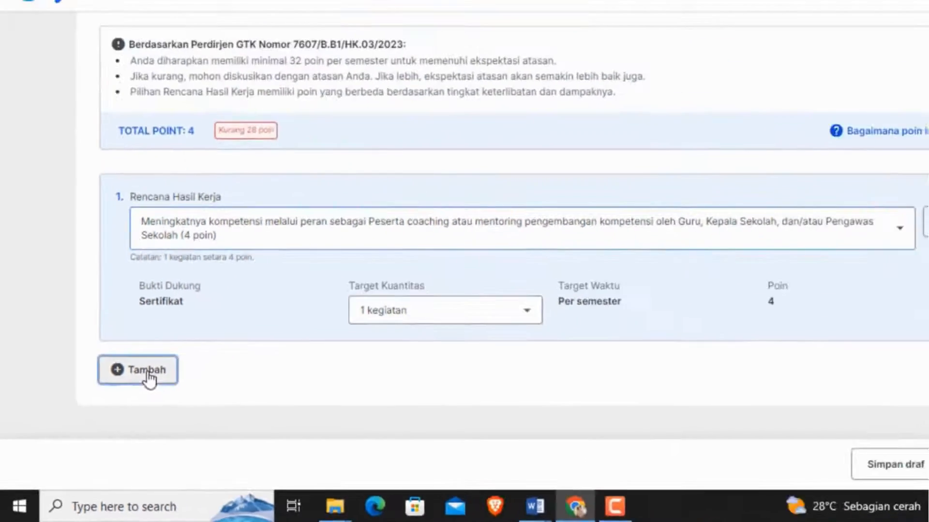
- Add a second work plan: compiling a Cerita Praktik that can be shared with other teachers and/or principals (12 poin)
{"action": "left_click", "coordinate": [226, 290]}
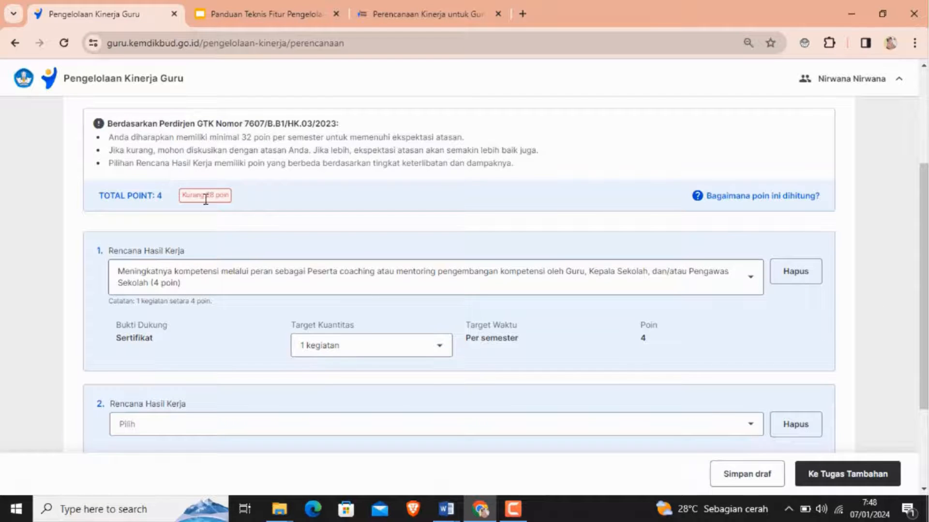
{"action": "left_click_drag", "start_coordinate": [924, 272], "coordinate": [924, 346]}
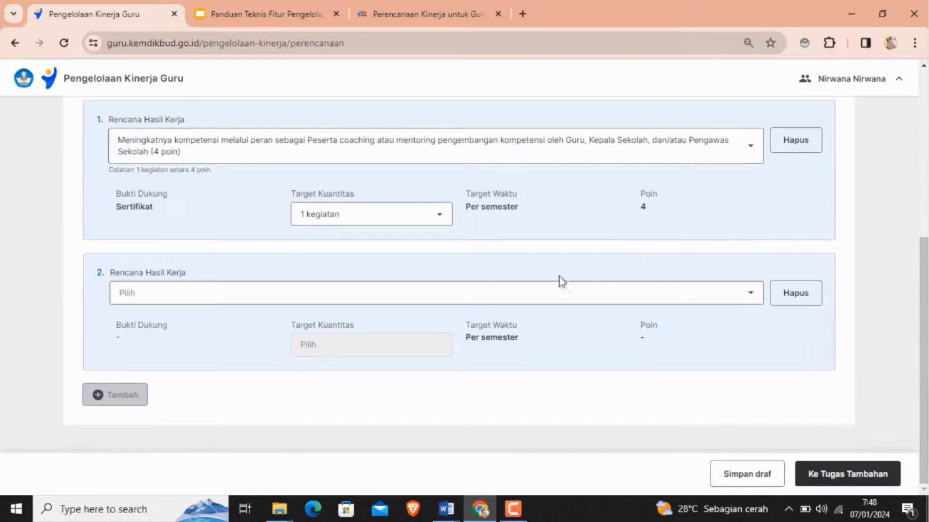
{"action": "left_click", "coordinate": [477, 296]}
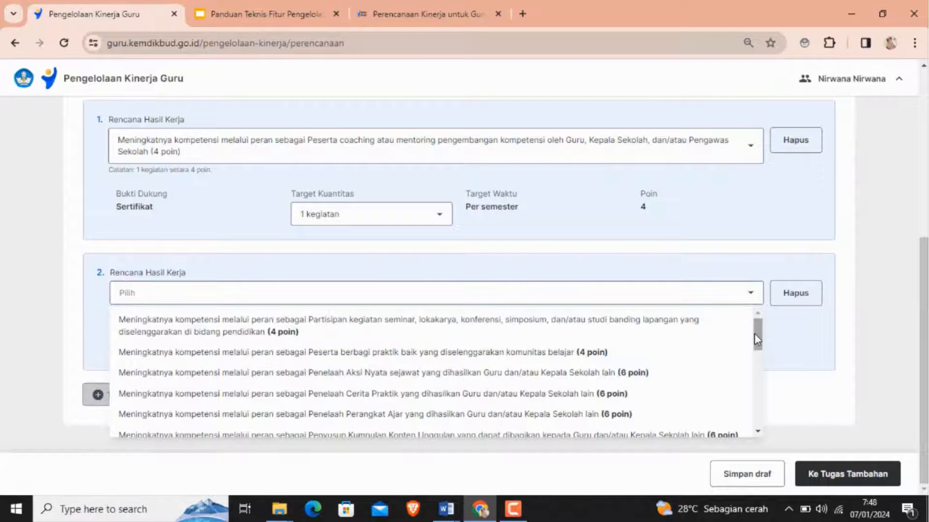
{"action": "left_click_drag", "start_coordinate": [754, 333], "coordinate": [758, 391]}
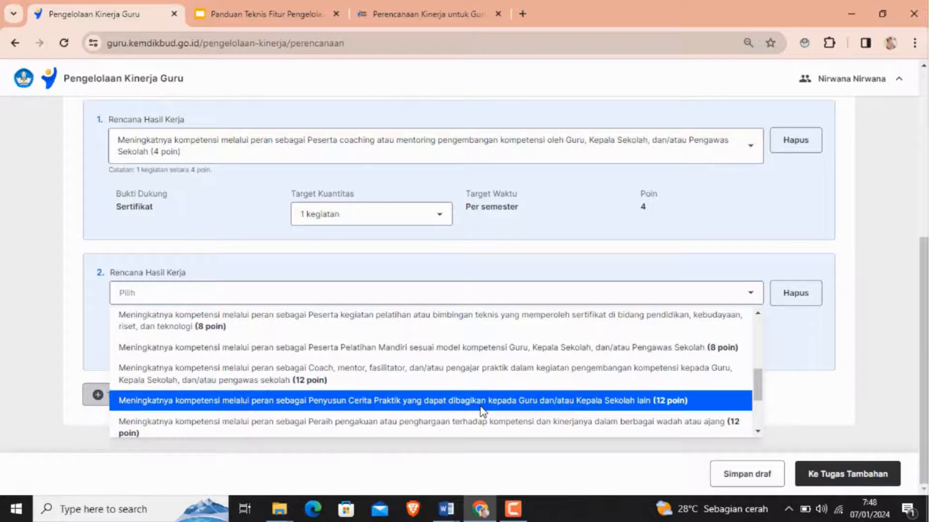
{"action": "left_click", "coordinate": [442, 406]}
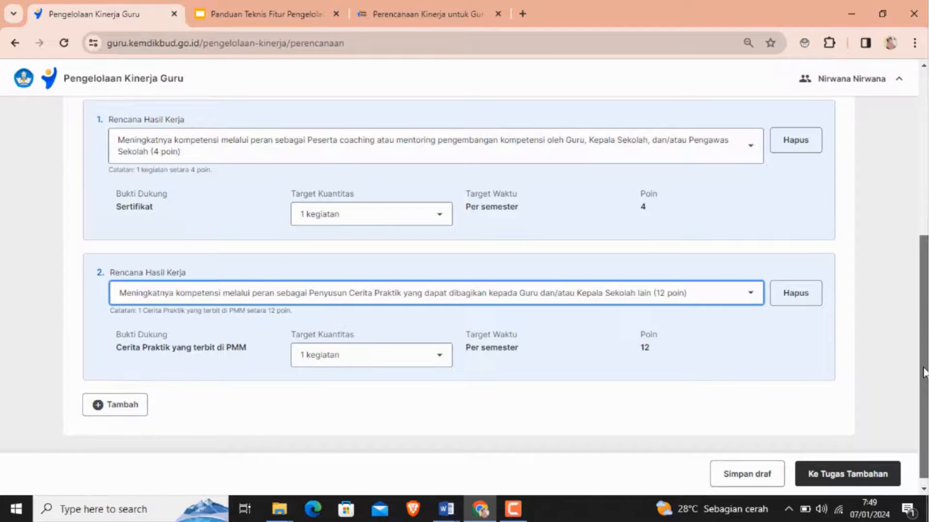
- Add a third work plan: compiling Perangkat Ajar that can be shared with other teachers and/or principals (24 poin)
{"action": "left_click_drag", "start_coordinate": [924, 372], "coordinate": [923, 184]}
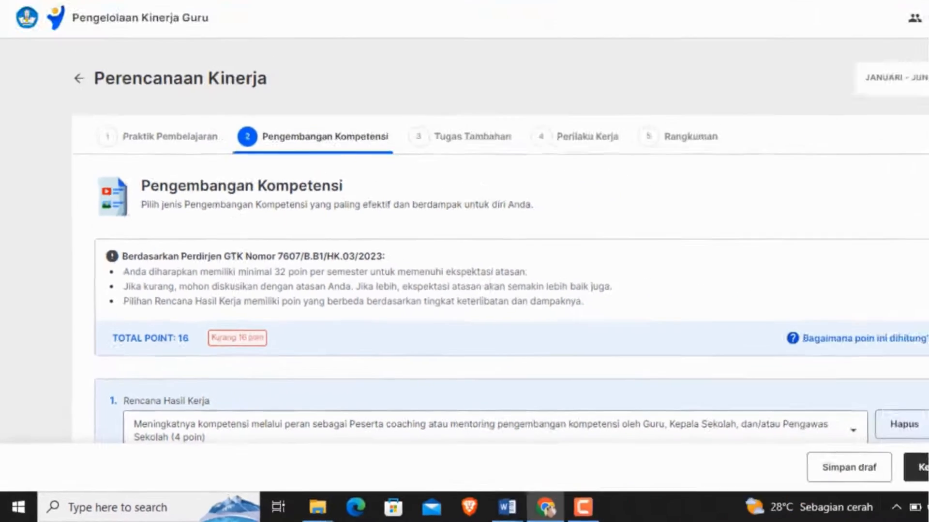
{"action": "scroll", "coordinate": [212, 406], "scroll_direction": "down", "scroll_amount": 6}
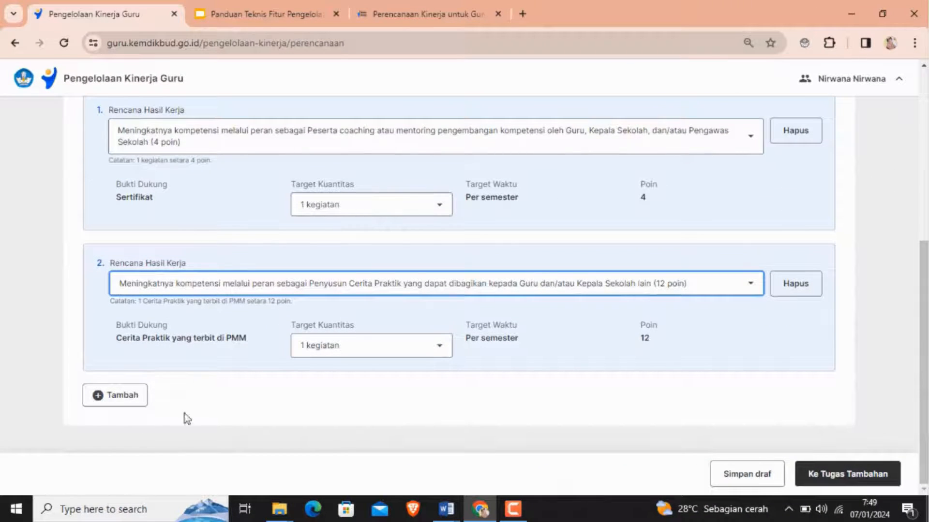
{"action": "left_click", "coordinate": [121, 400]}
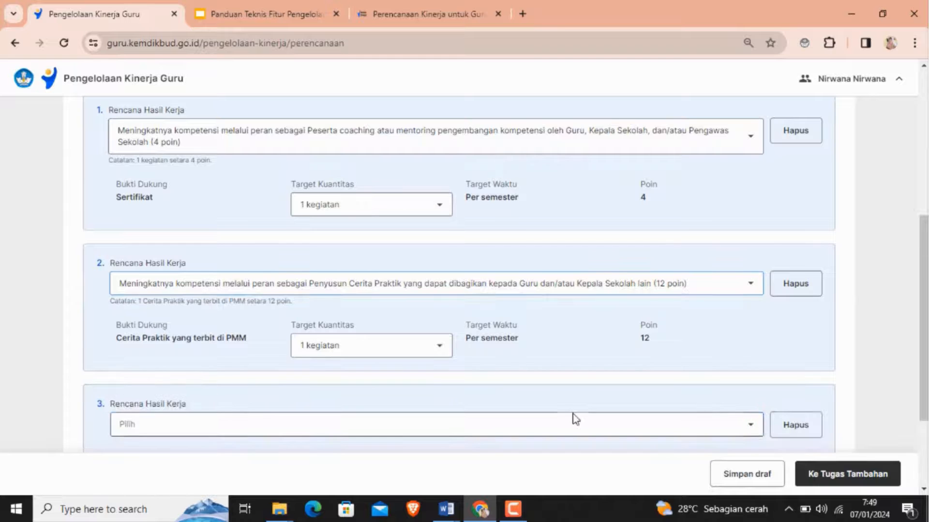
{"action": "scroll", "coordinate": [695, 347], "scroll_direction": "down", "scroll_amount": 2}
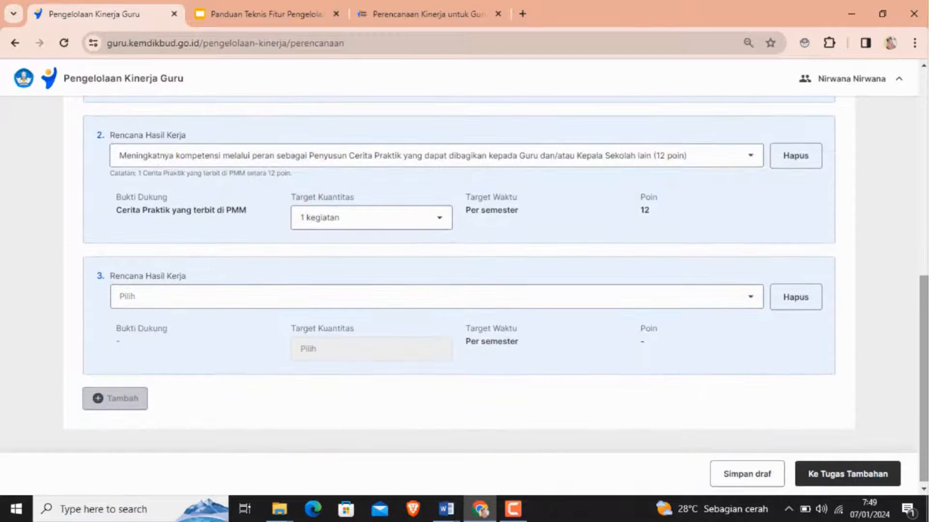
{"action": "left_click", "coordinate": [748, 303]}
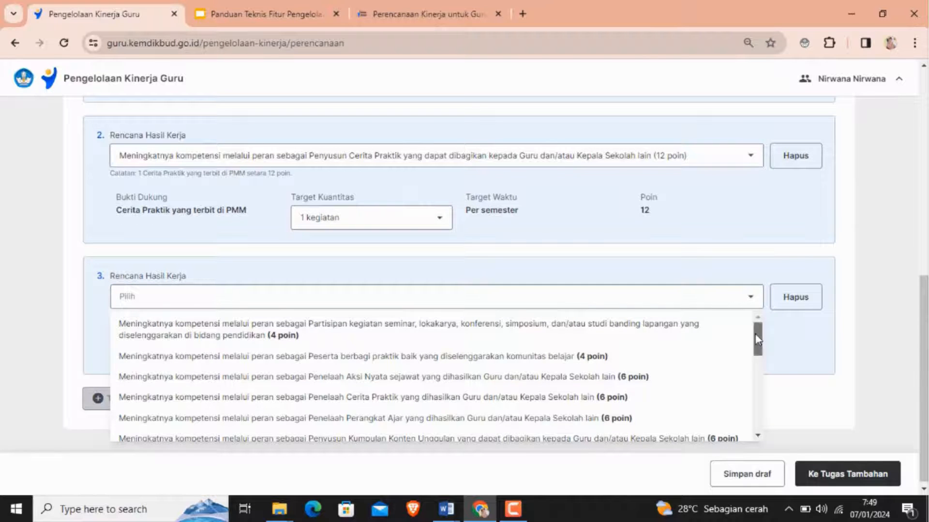
{"action": "left_click_drag", "start_coordinate": [757, 339], "coordinate": [763, 408]}
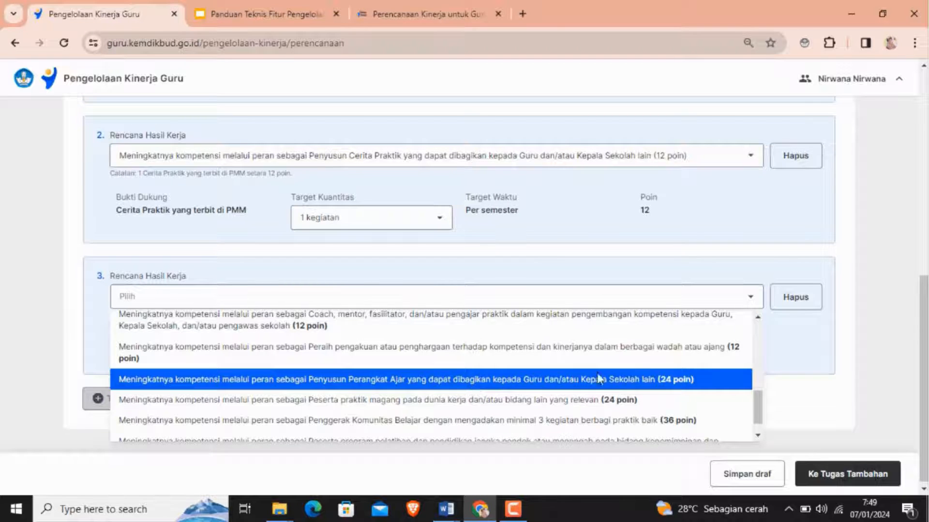
{"action": "left_click", "coordinate": [454, 380]}
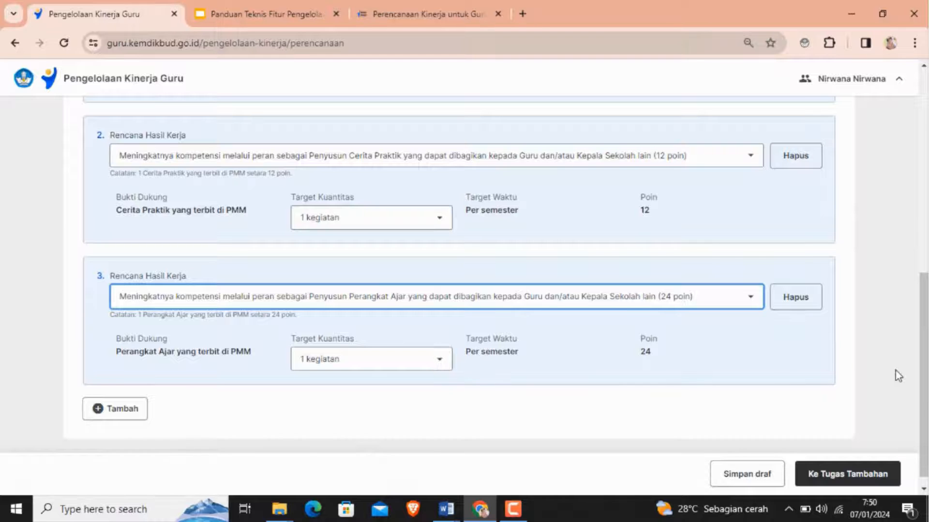
- Review the competence development total points and continue to the Tugas Tambahan stage
{"action": "left_click_drag", "start_coordinate": [923, 397], "coordinate": [924, 212]}
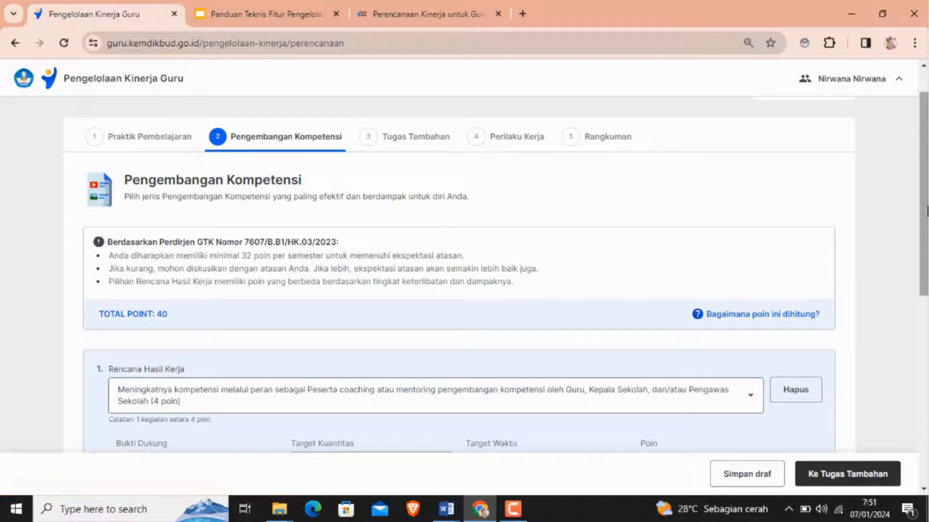
{"action": "left_click_drag", "start_coordinate": [925, 209], "coordinate": [926, 405]}
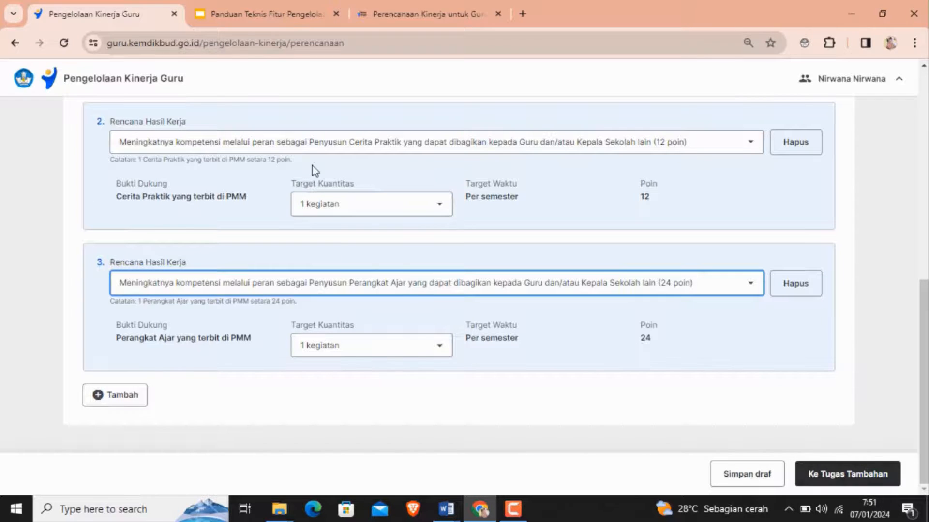
{"action": "left_click", "coordinate": [837, 476]}
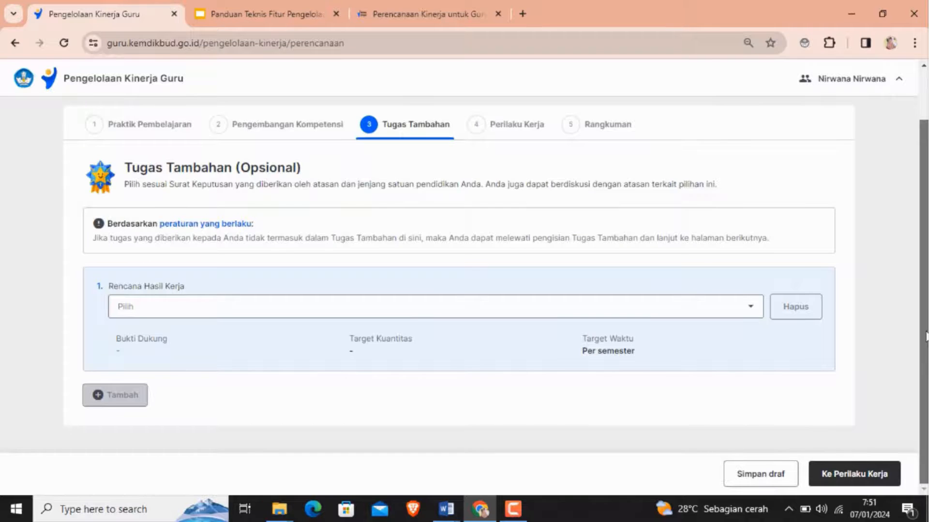
- Choose the first additional task work plan: Semua jenjang, serving as Pembina Ekstrakurikuler
{"action": "left_click_drag", "start_coordinate": [924, 338], "coordinate": [925, 300]}
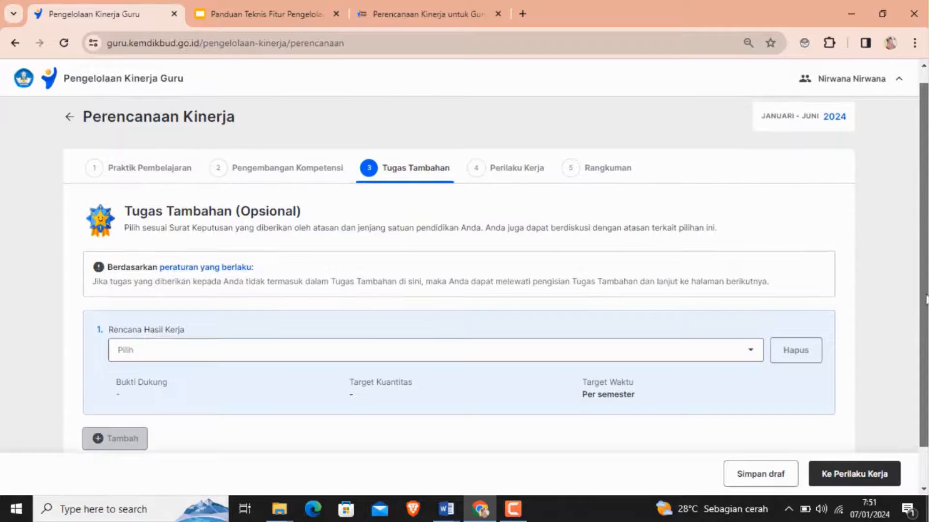
{"action": "left_click_drag", "start_coordinate": [924, 300], "coordinate": [924, 296]}
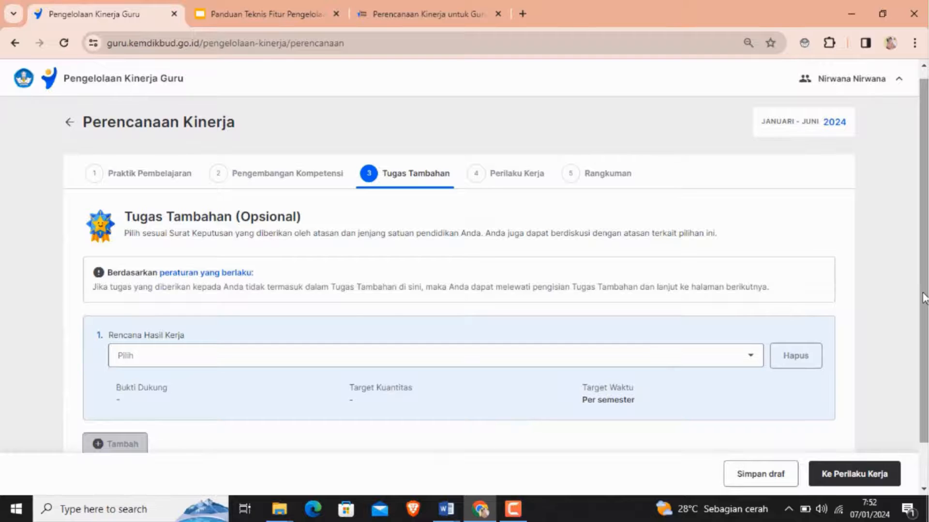
{"action": "scroll", "coordinate": [664, 314], "scroll_direction": "down", "scroll_amount": 1}
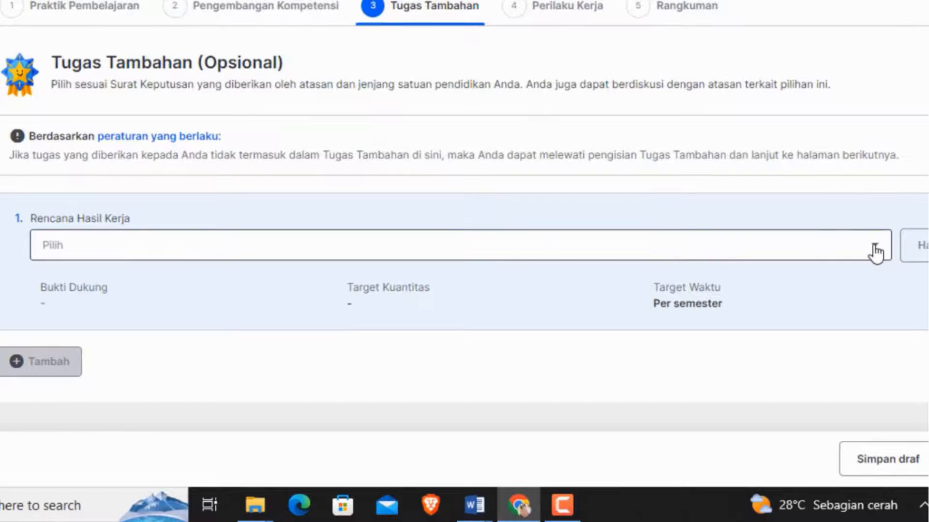
{"action": "left_click", "coordinate": [876, 250]}
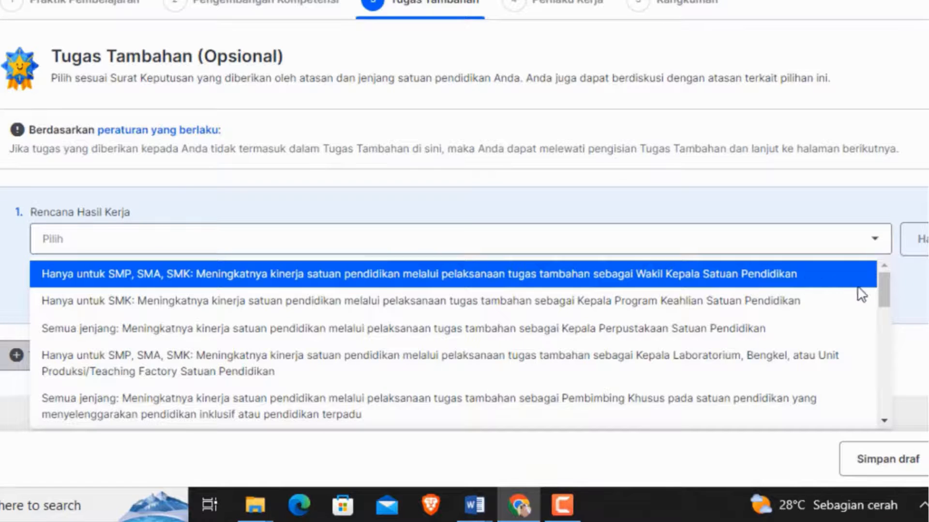
{"action": "left_click_drag", "start_coordinate": [886, 292], "coordinate": [886, 325]}
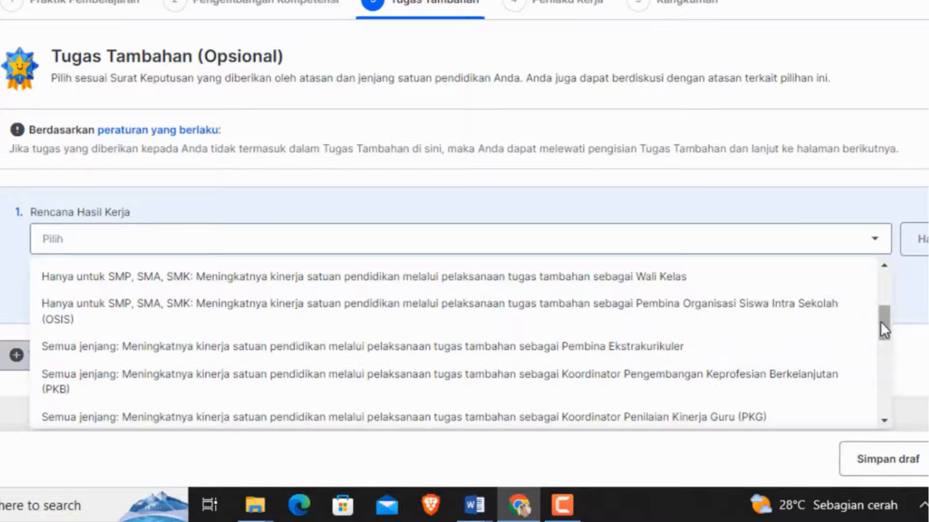
{"action": "mouse_move", "coordinate": [883, 321]}
{"action": "left_mouse_down"}
{"action": "mouse_move", "coordinate": [883, 404]}
{"action": "mouse_move", "coordinate": [883, 324]}
{"action": "left_mouse_up"}
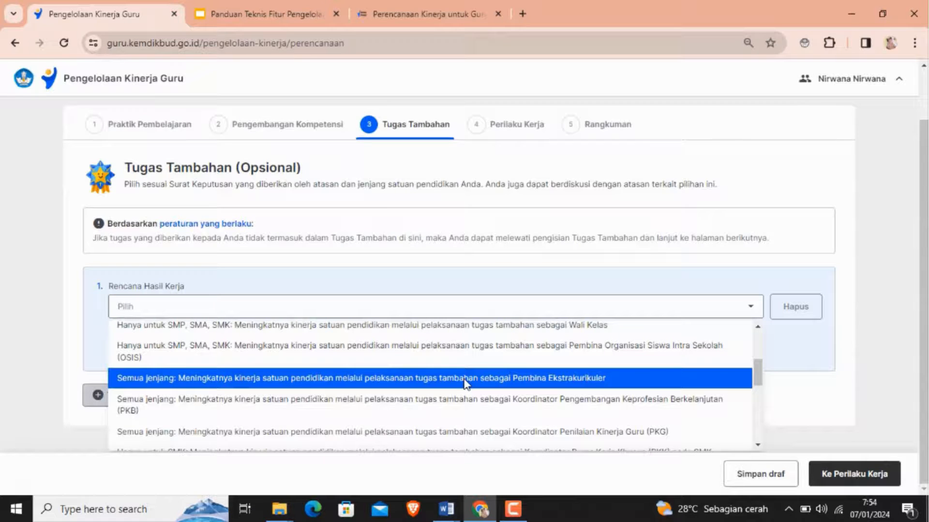
{"action": "left_click", "coordinate": [465, 384]}
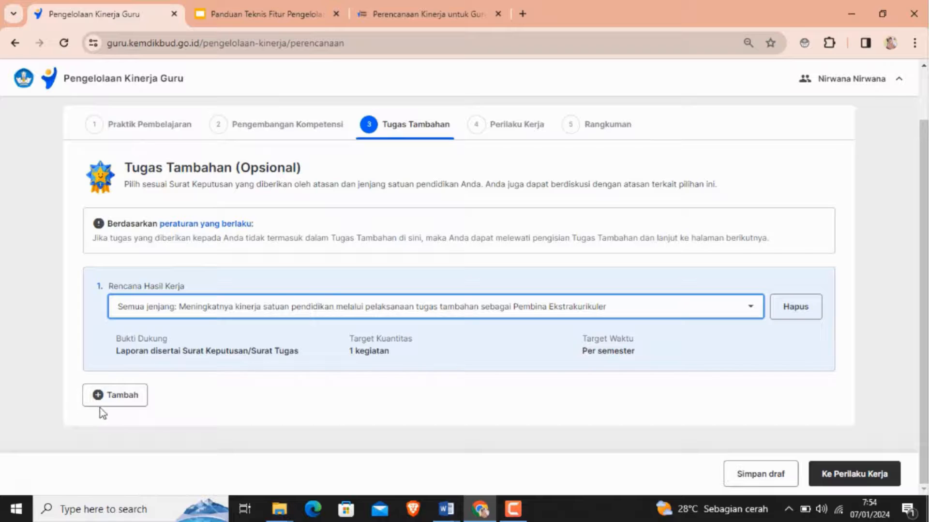
- Add a second additional task: Hanya untuk SMP, SMA, SMK, serving as Wakil Kepala Satuan Pendidikan
{"action": "left_click", "coordinate": [114, 403]}
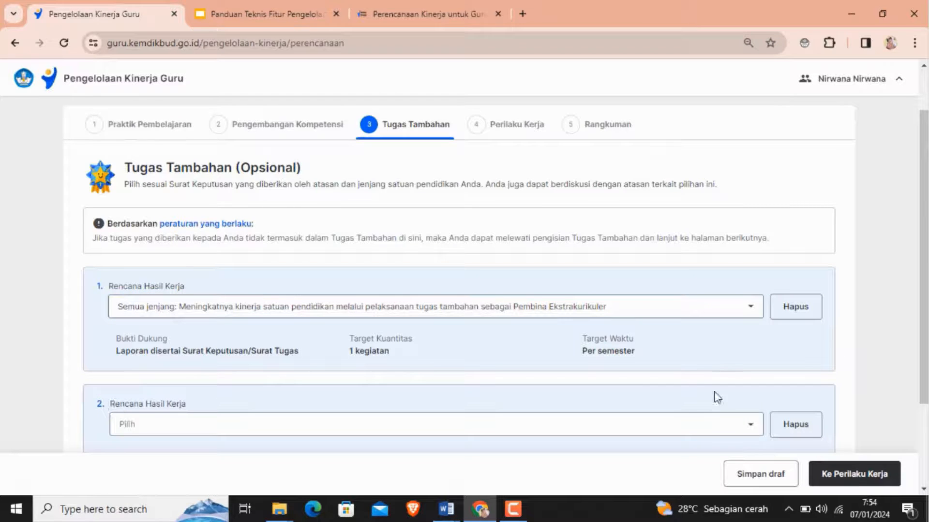
{"action": "left_click_drag", "start_coordinate": [924, 294], "coordinate": [924, 374]}
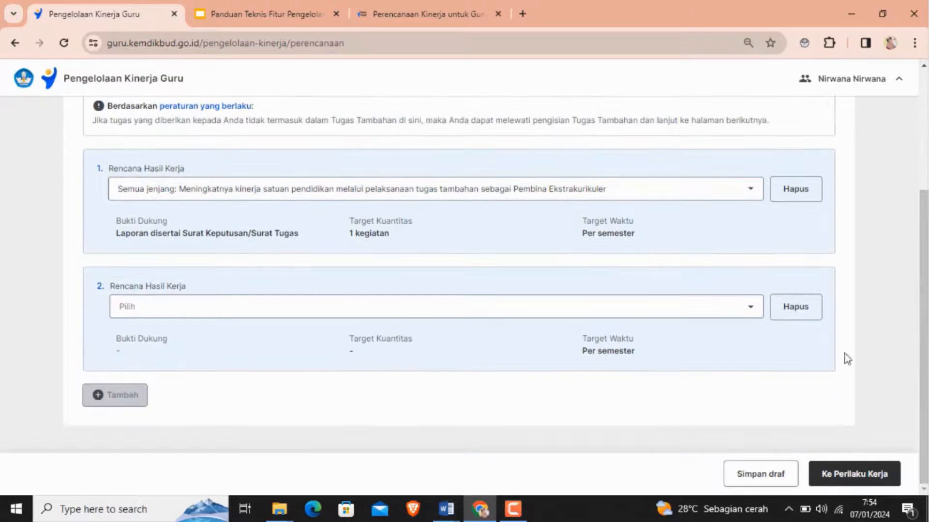
{"action": "left_click", "coordinate": [751, 312]}
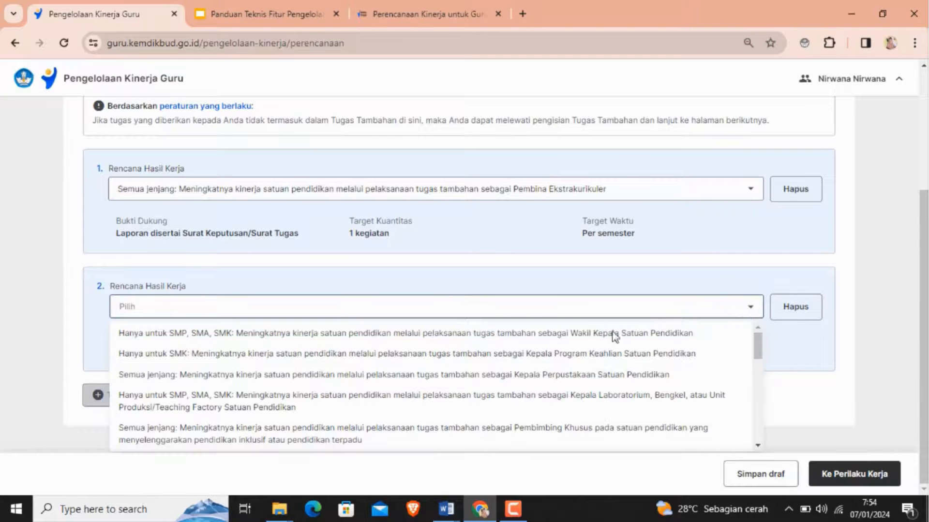
{"action": "left_click", "coordinate": [526, 337]}
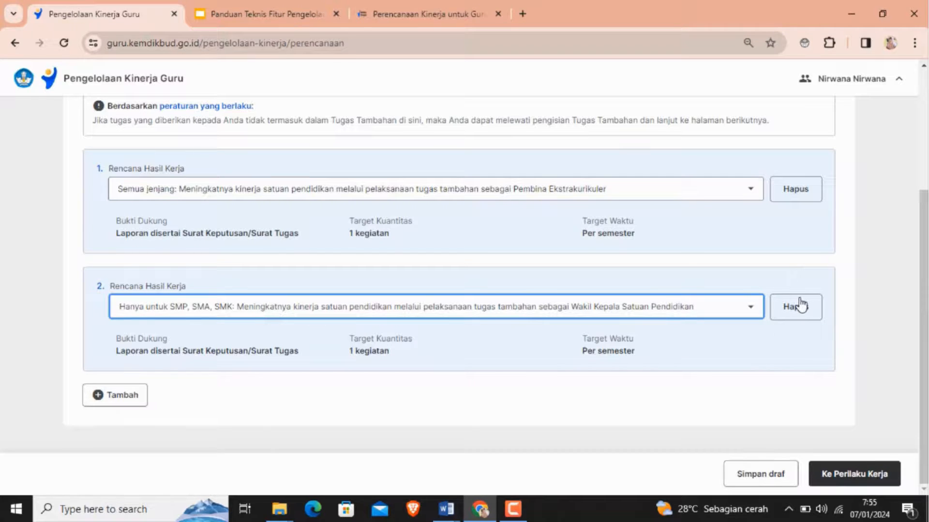
- Continue from Tugas Tambahan to the Perilaku Kerja stage
{"action": "scroll", "coordinate": [922, 302], "scroll_direction": "up", "scroll_amount": 2}
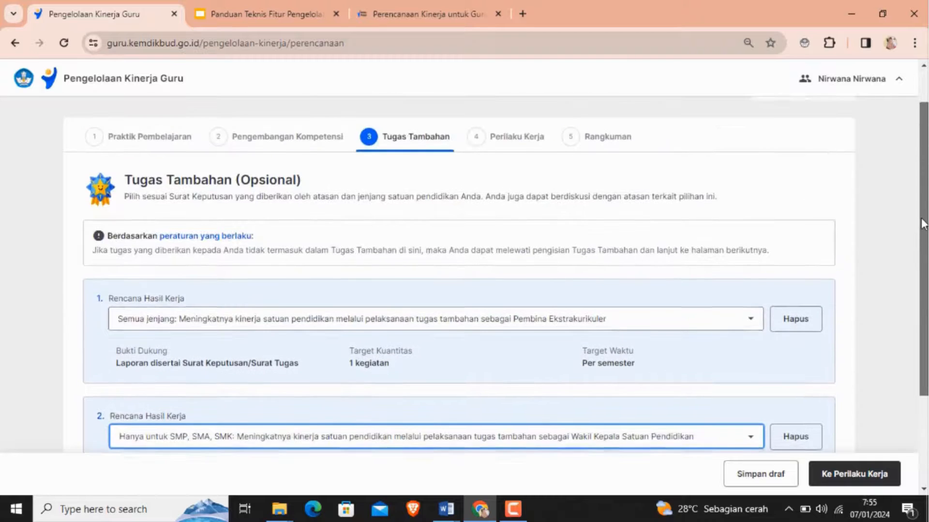
{"action": "scroll", "coordinate": [921, 266], "scroll_direction": "up", "scroll_amount": 3}
{"action": "scroll", "coordinate": [921, 266], "scroll_direction": "down", "scroll_amount": 2}
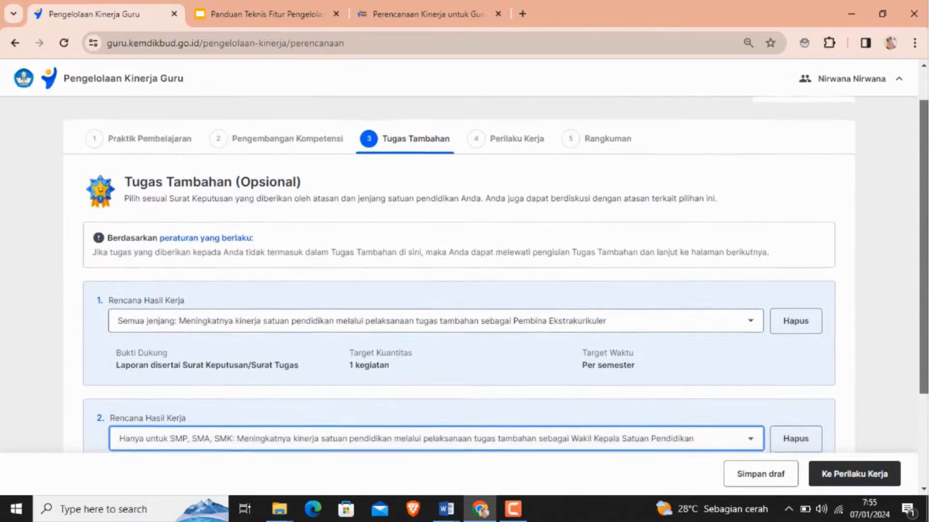
{"action": "scroll", "coordinate": [922, 266], "scroll_direction": "up", "scroll_amount": 1}
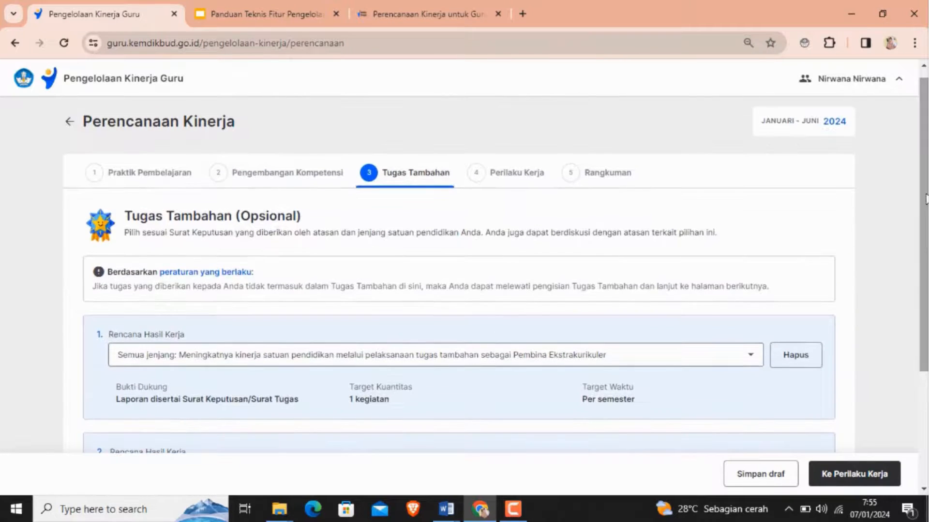
{"action": "left_click", "coordinate": [850, 483]}
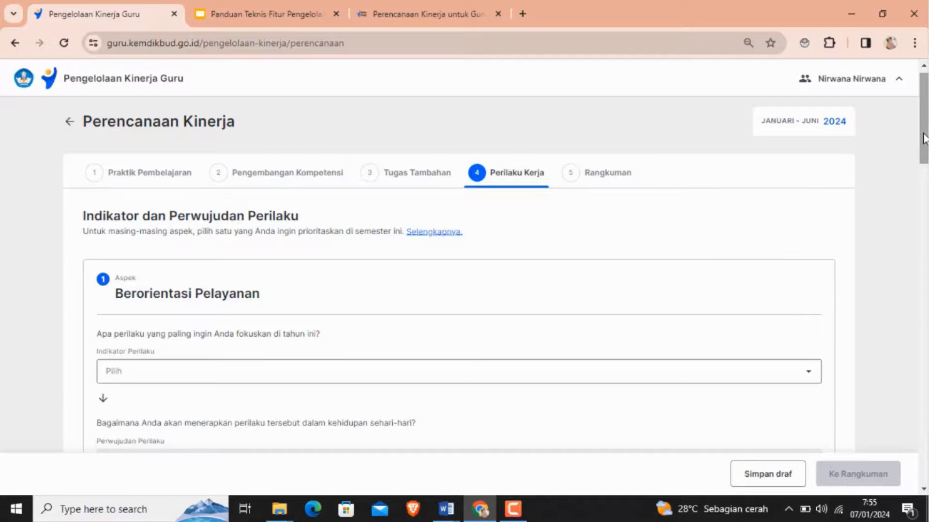
{"action": "scroll", "coordinate": [925, 138], "scroll_direction": "up", "scroll_amount": 1}
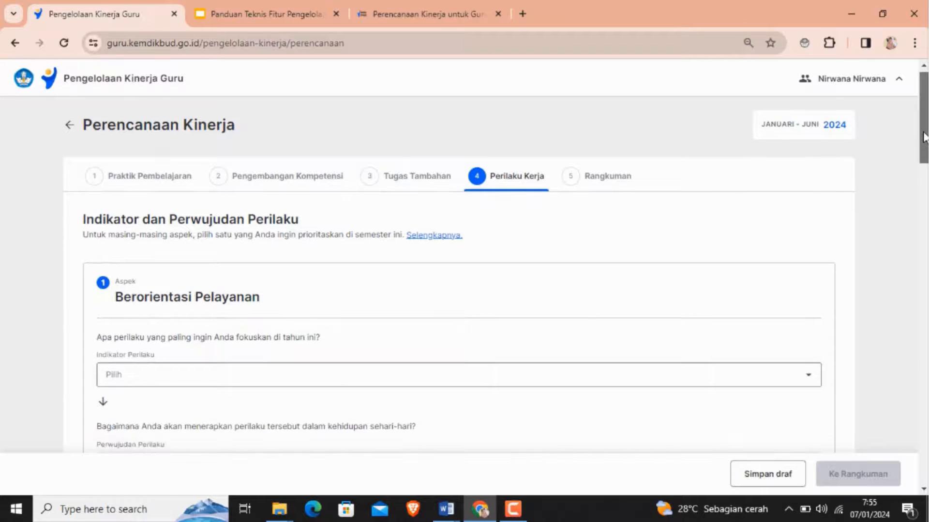
- For Berorientasi Pelayanan, choose the indicator Memahami kebutuhan peserta didik dan berusaha memenuhinya and the realization Memenuhi kebutuhan peserta didik secara responsif
{"action": "scroll", "coordinate": [923, 136], "scroll_direction": "down", "scroll_amount": 6}
{"action": "left_click_drag", "start_coordinate": [924, 205], "coordinate": [925, 458]}
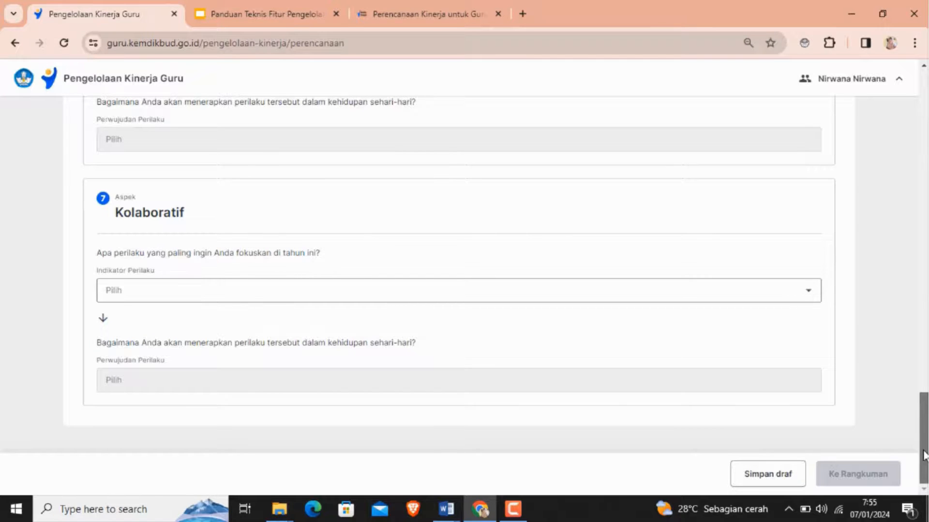
{"action": "left_click_drag", "start_coordinate": [923, 455], "coordinate": [923, 135]}
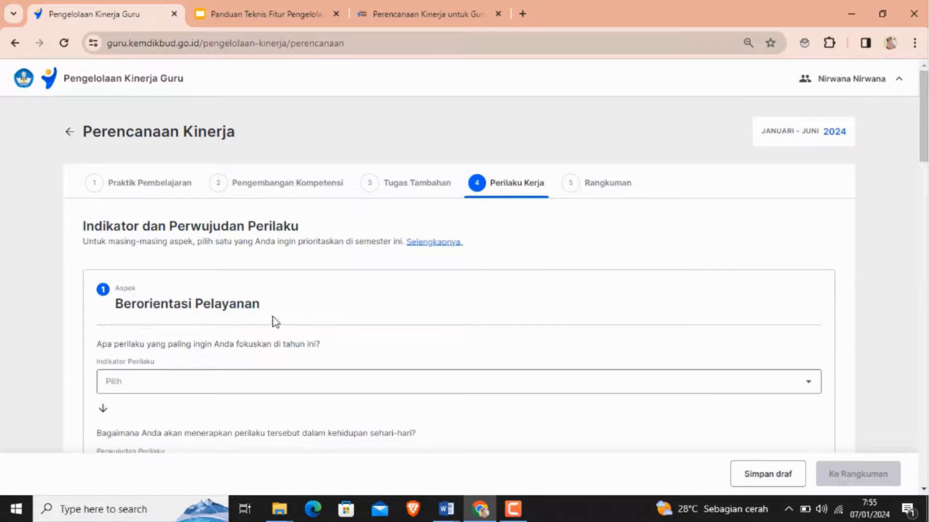
{"action": "left_click", "coordinate": [121, 386]}
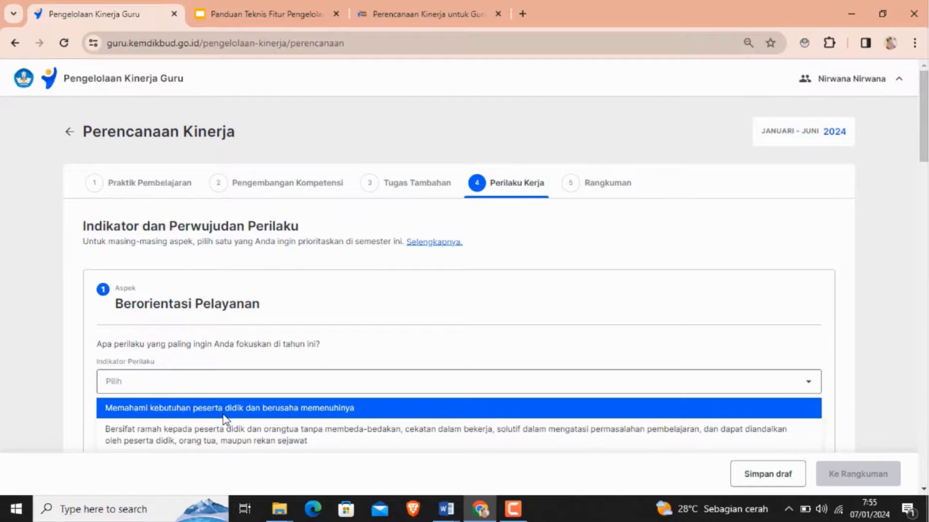
{"action": "left_click", "coordinate": [285, 411]}
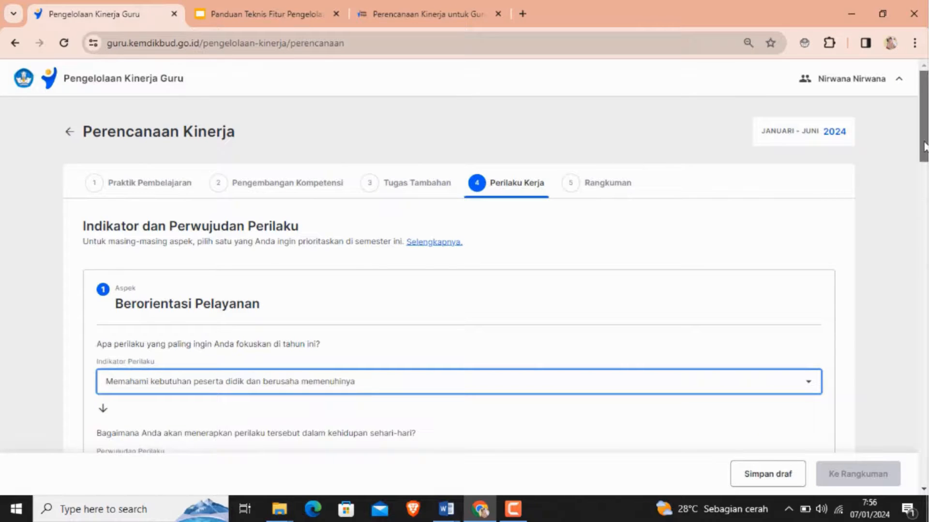
{"action": "scroll", "coordinate": [924, 146], "scroll_direction": "down", "scroll_amount": 5}
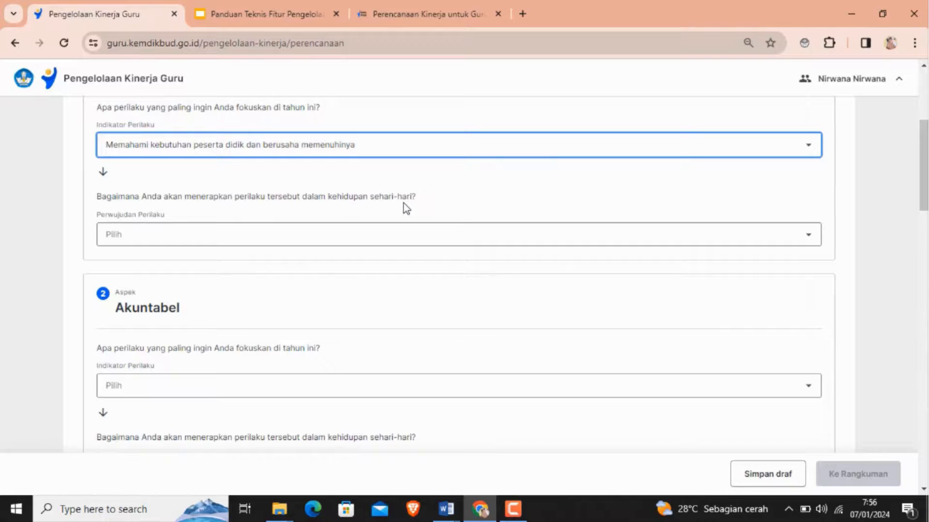
{"action": "left_click", "coordinate": [118, 244]}
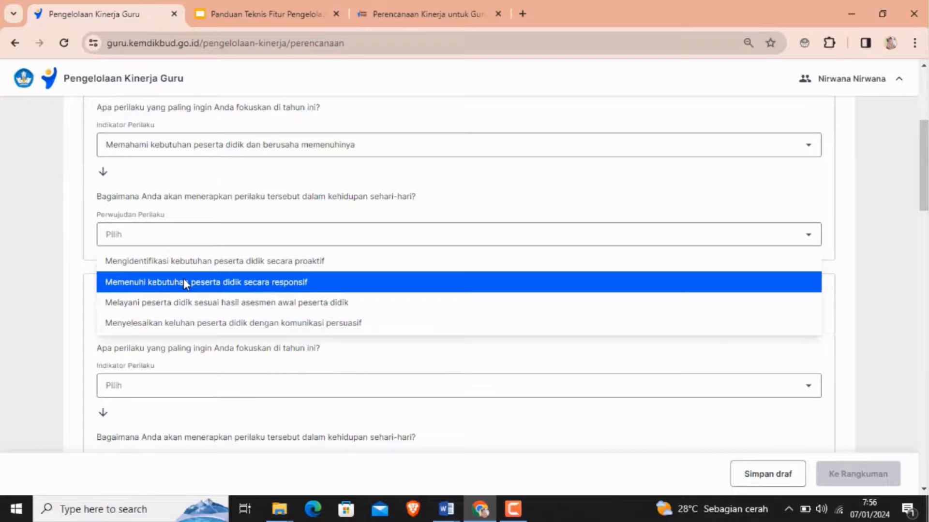
{"action": "left_click", "coordinate": [273, 286]}
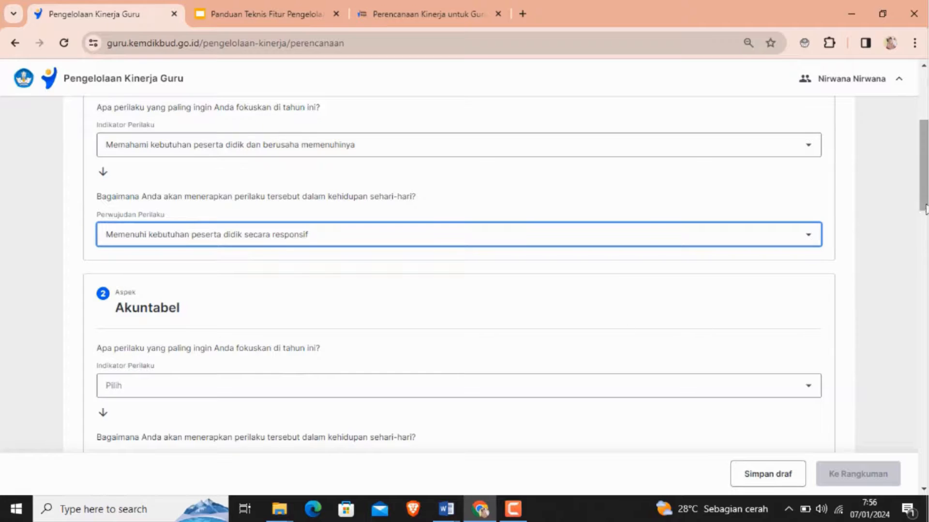
- For Akuntabel, choose the indicator Tidak menyalahgunakan kewenangan jabatannya demi keuntungan pribadi and the realization Mengambil keputusan dengan objektif saat terjadi konflik kepentingan
{"action": "left_click_drag", "start_coordinate": [923, 194], "coordinate": [927, 228]}
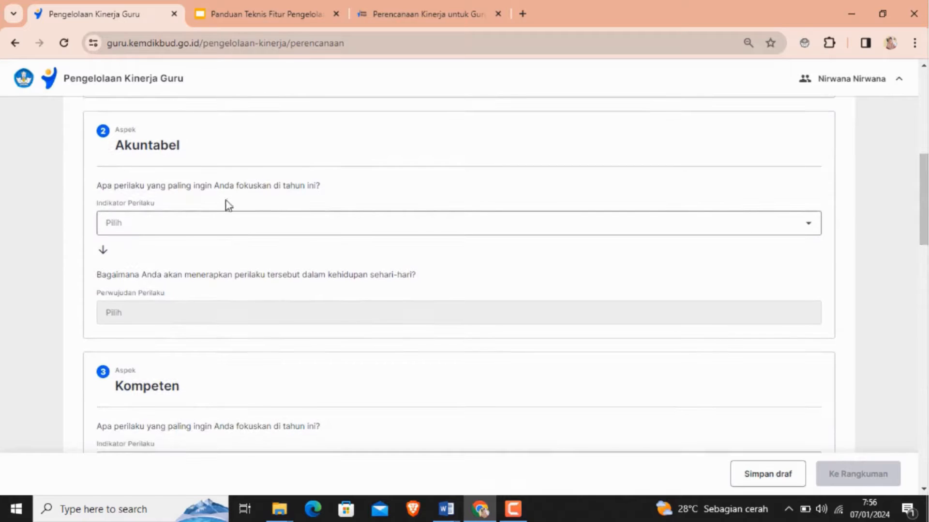
{"action": "left_click", "coordinate": [141, 232]}
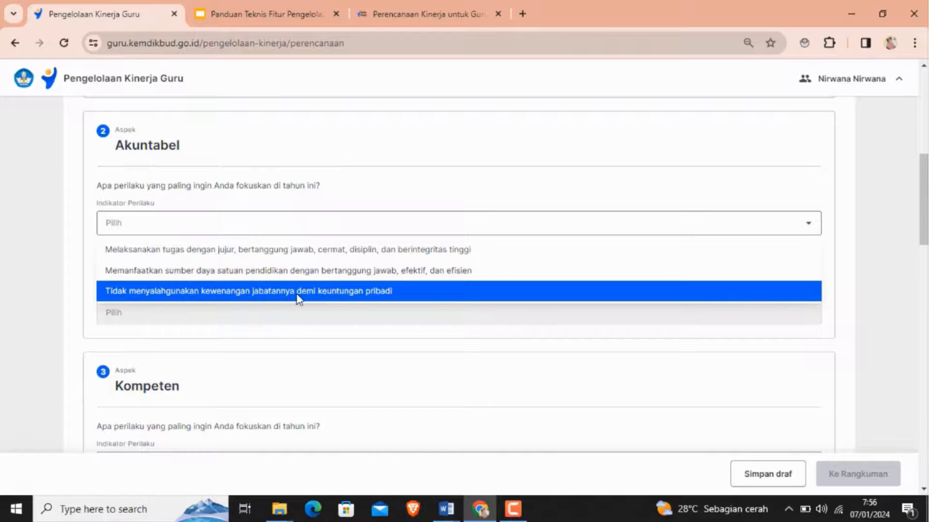
{"action": "left_click", "coordinate": [331, 292]}
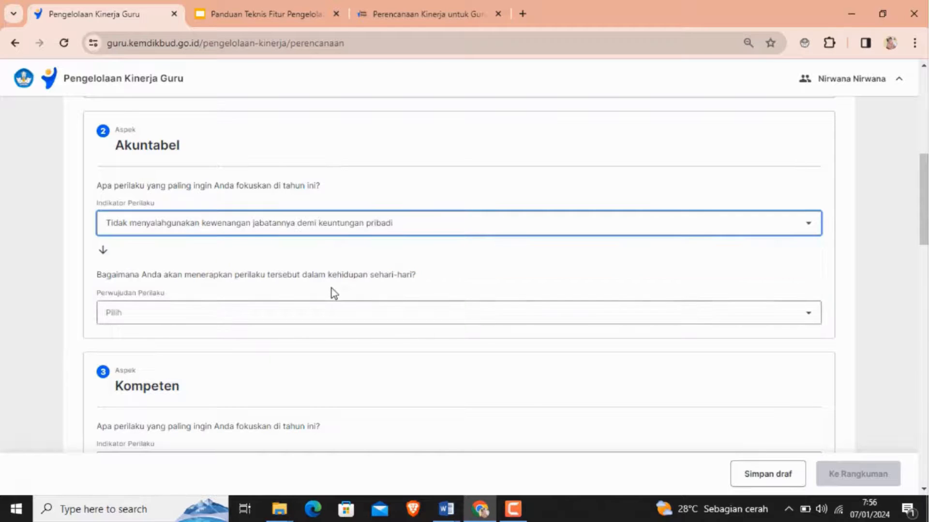
{"action": "left_click", "coordinate": [137, 318]}
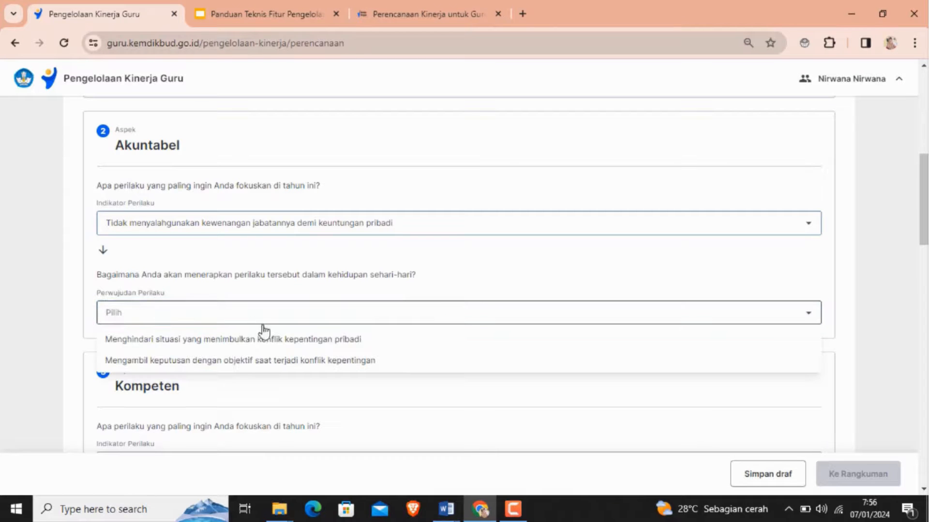
{"action": "left_click", "coordinate": [270, 365]}
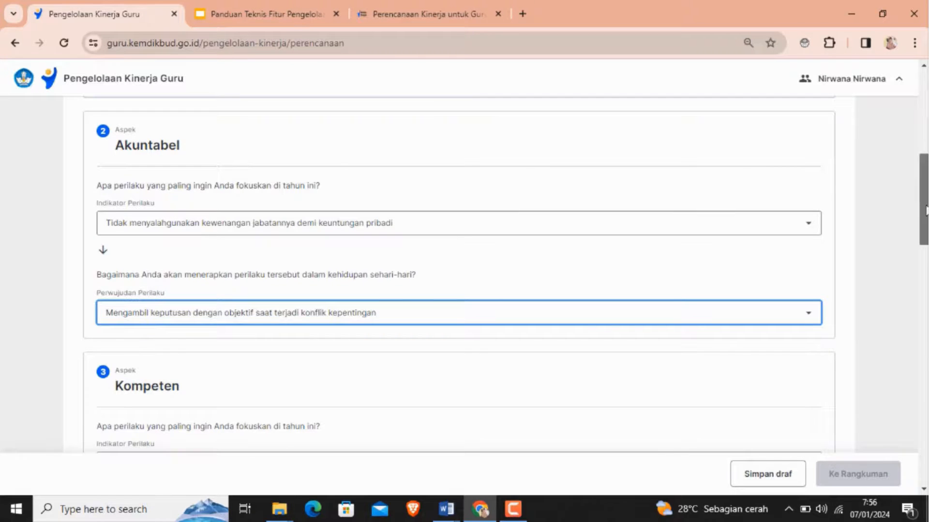
- For Kompeten, choose Membantu peserta didik, rekan sejawat, dan orang lain untuk saling belajar and Memberikan kesempatan orang lain untuk menyampaikan pendapat
{"action": "scroll", "coordinate": [923, 208], "scroll_direction": "down", "scroll_amount": 5}
{"action": "scroll", "coordinate": [923, 208], "scroll_direction": "down", "scroll_amount": 1}
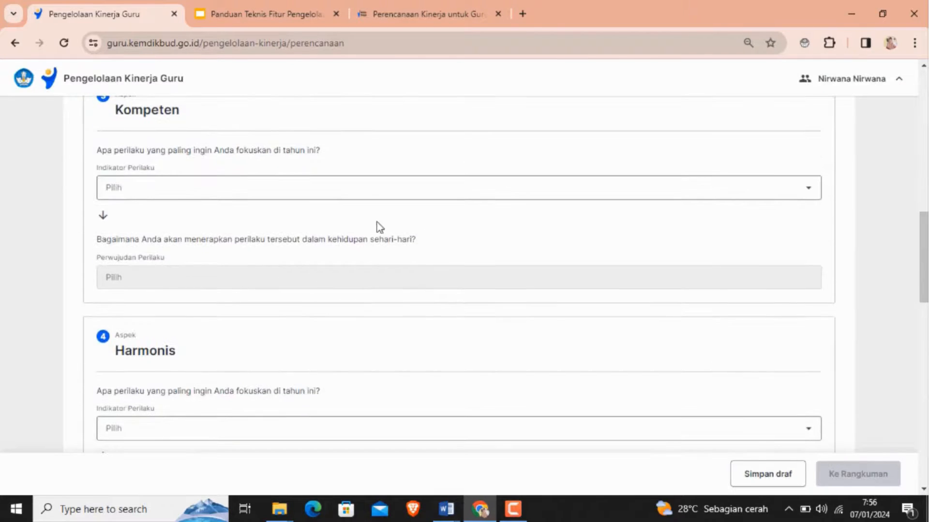
{"action": "left_click", "coordinate": [166, 197]}
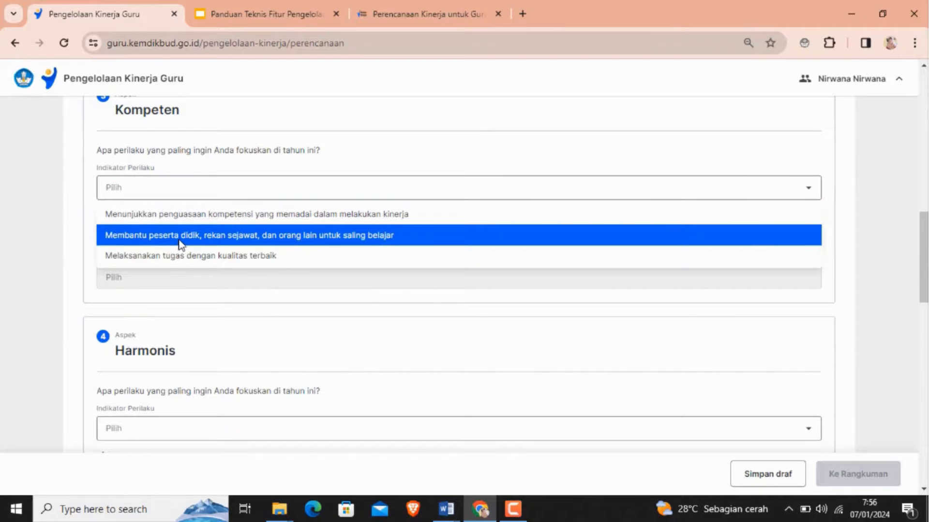
{"action": "left_click", "coordinate": [246, 237]}
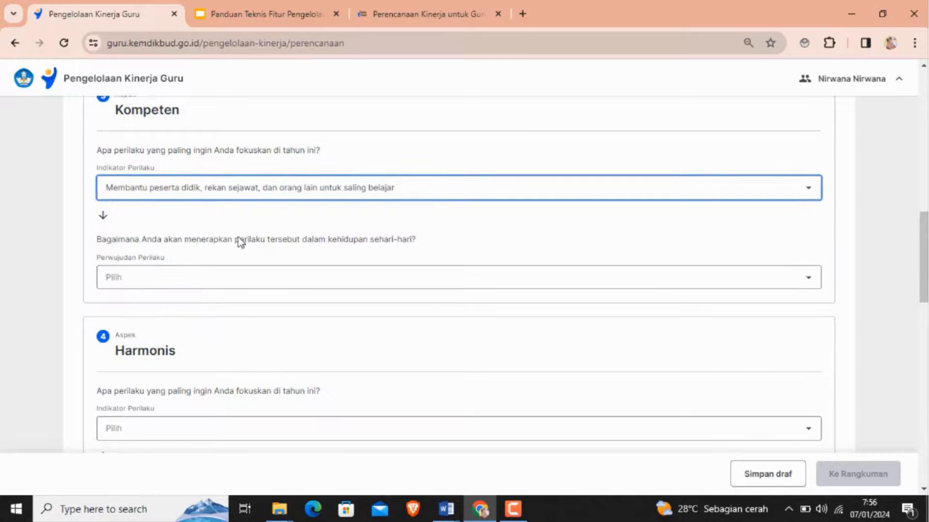
{"action": "left_click", "coordinate": [118, 284]}
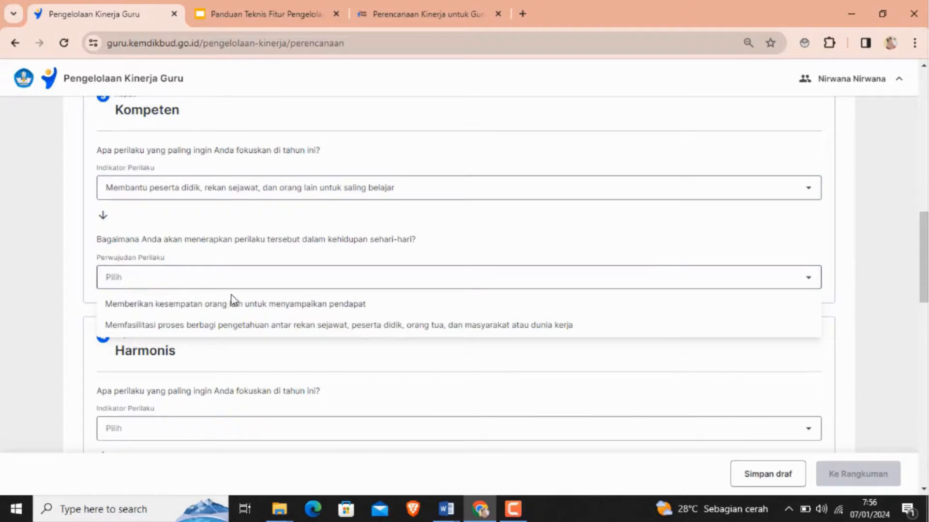
{"action": "left_click", "coordinate": [238, 305]}
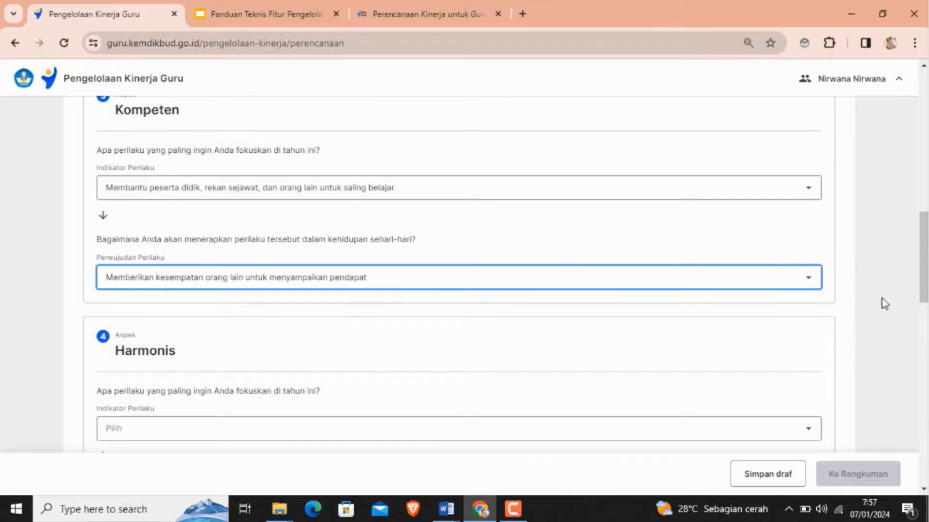
- For Harmonis, choose the indicator Memberikan pertolongan bagi warga satuan pendidikan yang memerlukan and the realization Memberikan solusi dan/atau informasi sesuai kewenangan
{"action": "scroll", "coordinate": [924, 273], "scroll_direction": "down", "scroll_amount": 5}
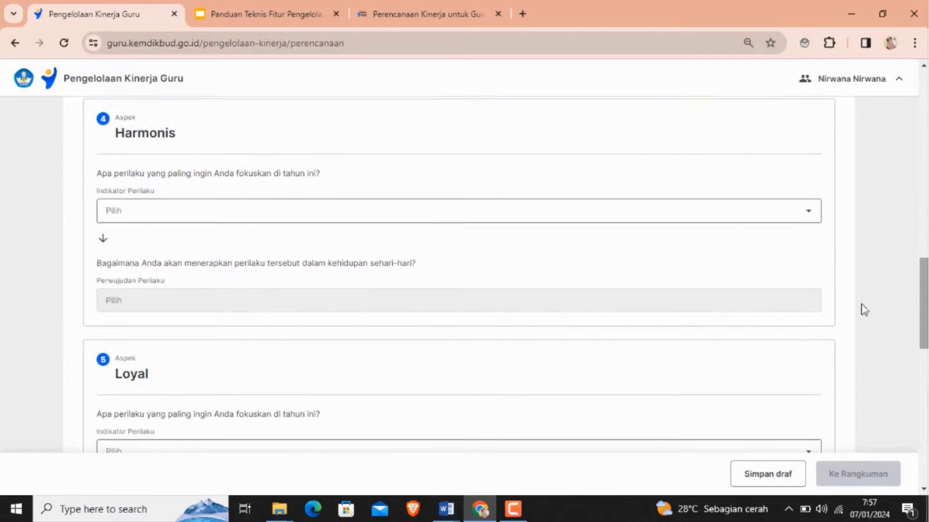
{"action": "left_click", "coordinate": [178, 215]}
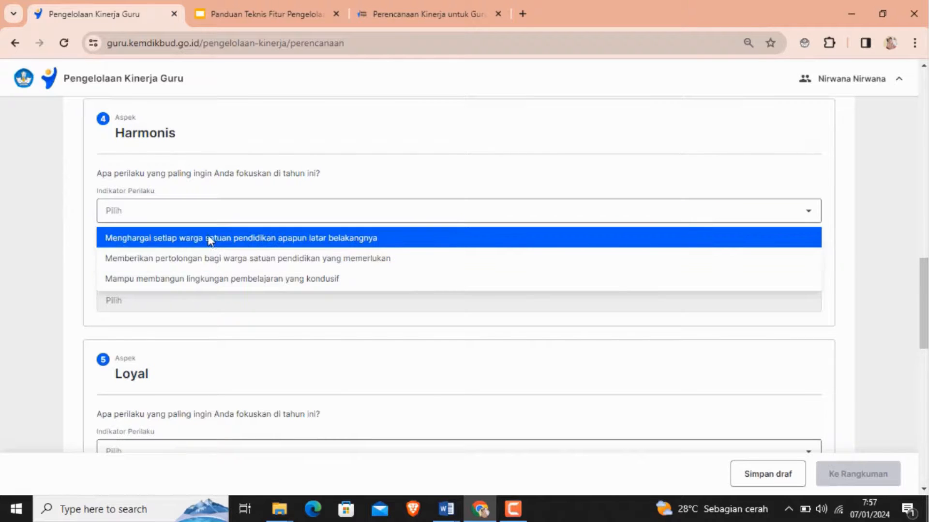
{"action": "left_click", "coordinate": [203, 265]}
{"action": "left_click", "coordinate": [118, 312]}
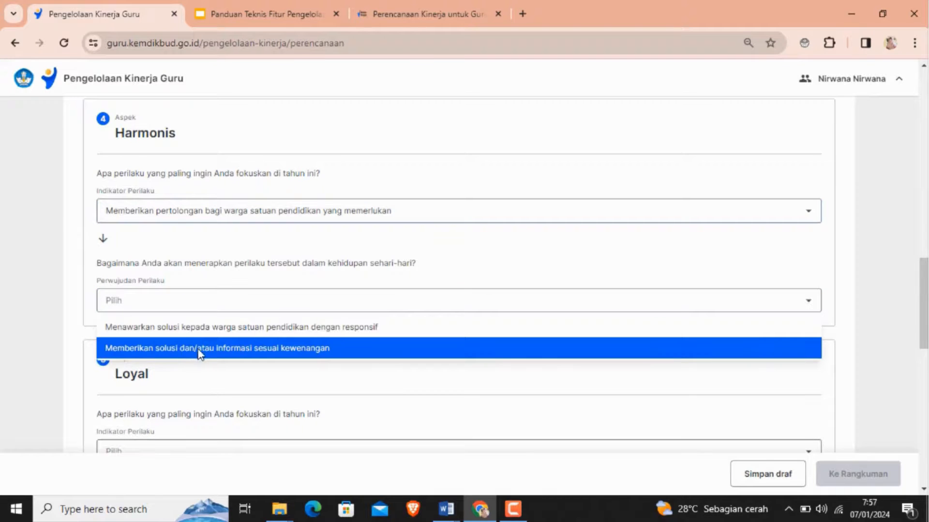
{"action": "left_click", "coordinate": [257, 349]}
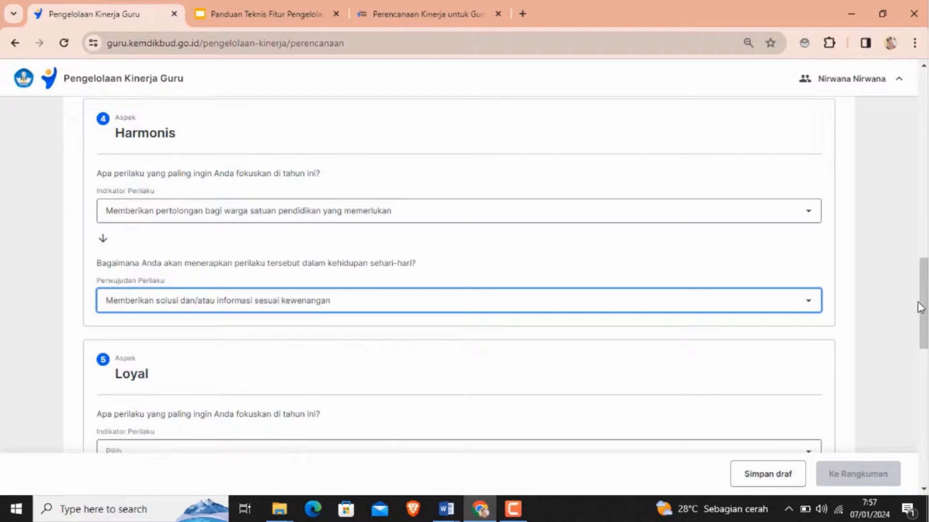
- For Loyal, choose the indicator Memegang teguh moral dan mematuhi peraturan perundang-undangan yang berlaku and the realization Menyebarkan informasi yang mendukung transformasi pembelajaran
{"action": "left_click_drag", "start_coordinate": [924, 304], "coordinate": [925, 355]}
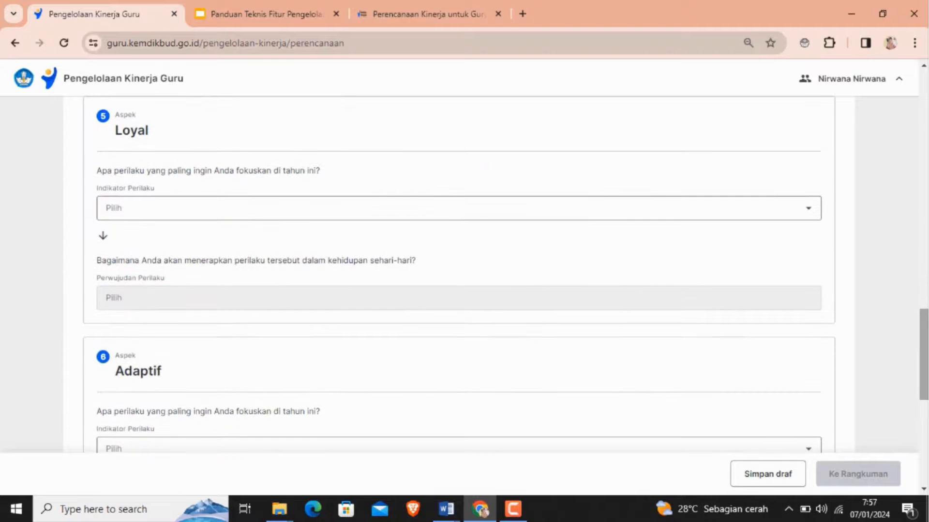
{"action": "left_click", "coordinate": [150, 216]}
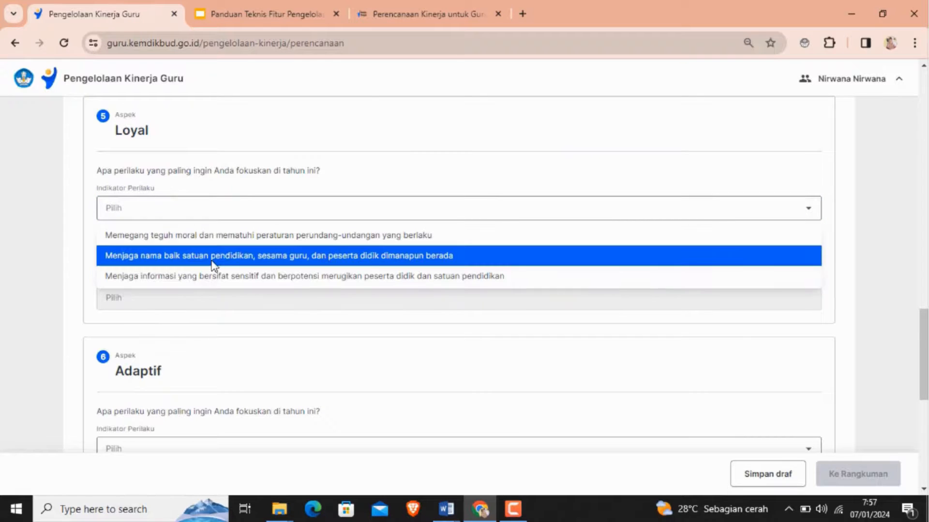
{"action": "left_click", "coordinate": [122, 237]}
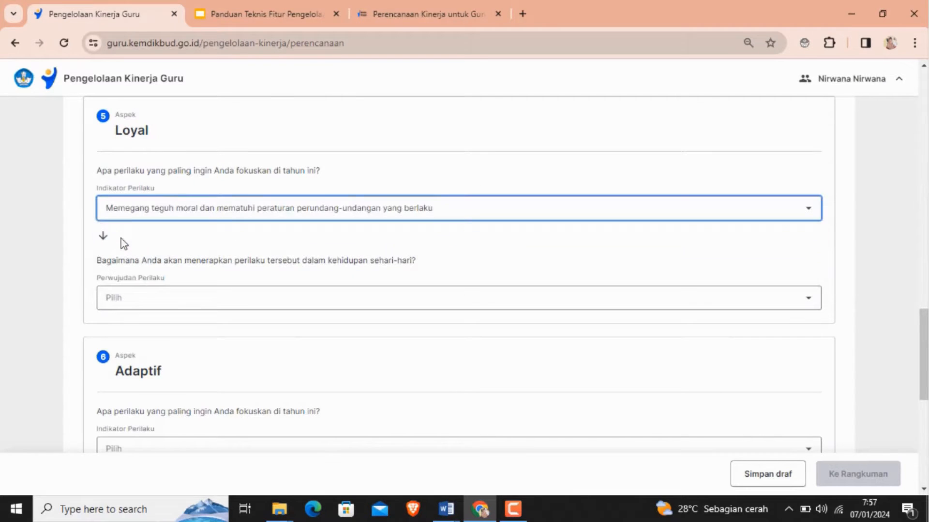
{"action": "left_click", "coordinate": [121, 299]}
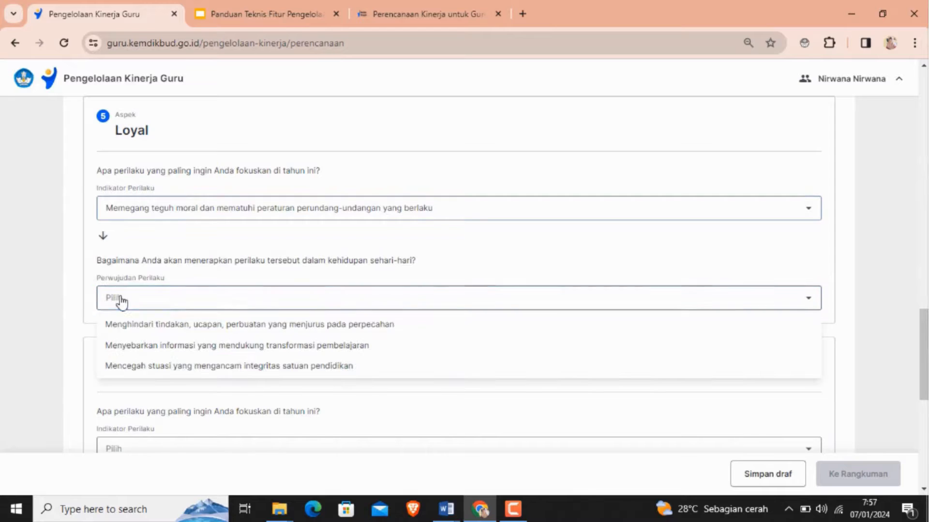
{"action": "left_click", "coordinate": [155, 347]}
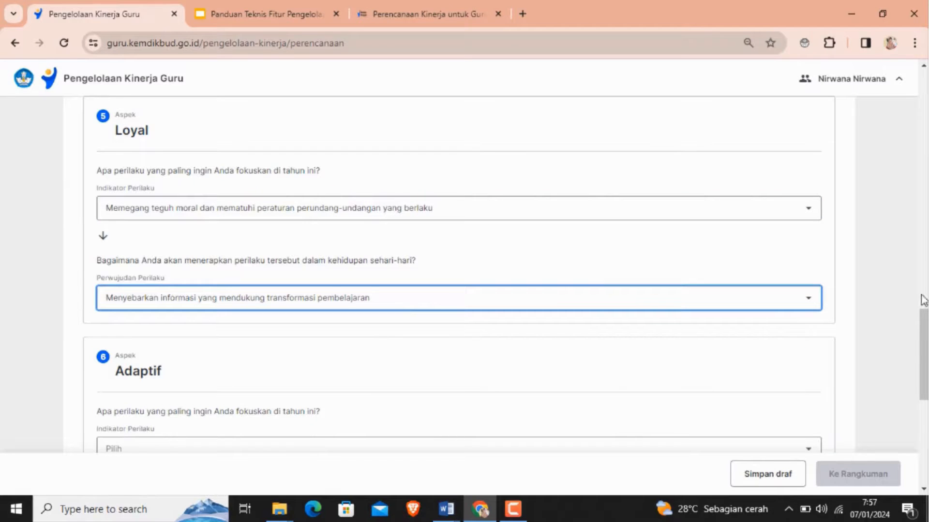
- For Adaptif, choose Menyesuaikan diri secara cepat dalam menghadapi dinamika pembelajaran di kelas and the realization Beradaptasi dengan dinamika perubahan lingkungan
{"action": "left_click_drag", "start_coordinate": [922, 323], "coordinate": [922, 364]}
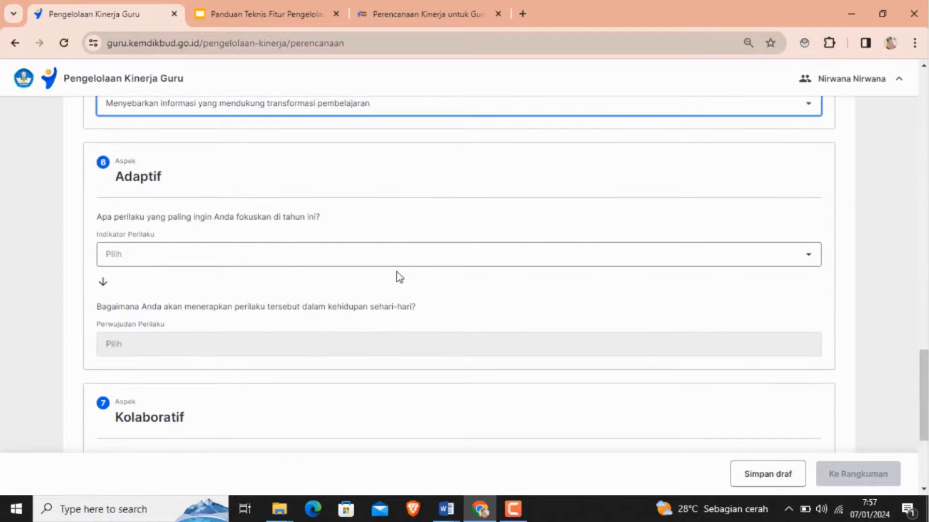
{"action": "left_click", "coordinate": [240, 266]}
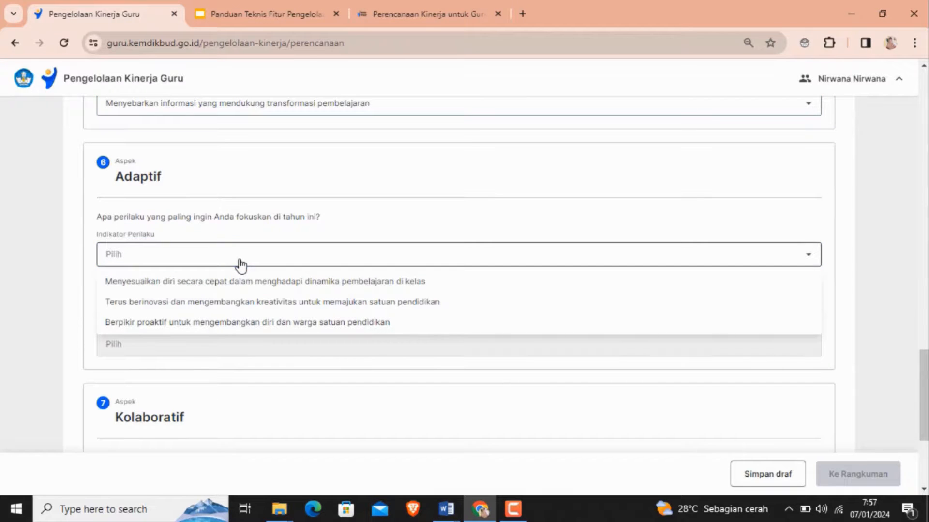
{"action": "left_click", "coordinate": [226, 284]}
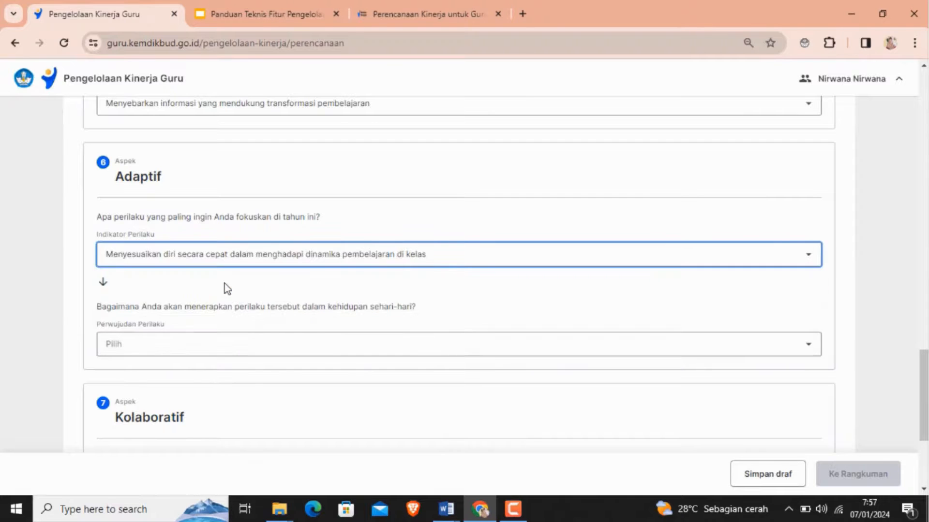
{"action": "left_click", "coordinate": [154, 349]}
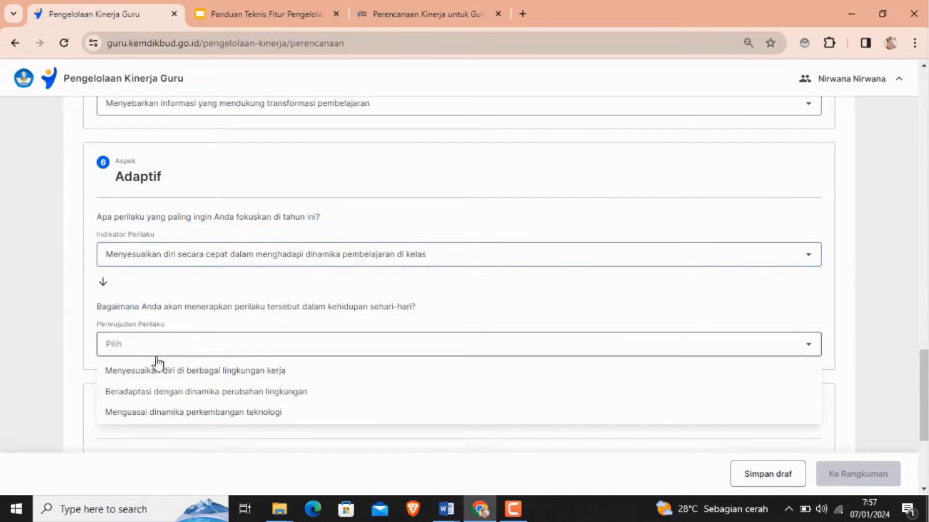
{"action": "left_click", "coordinate": [158, 393]}
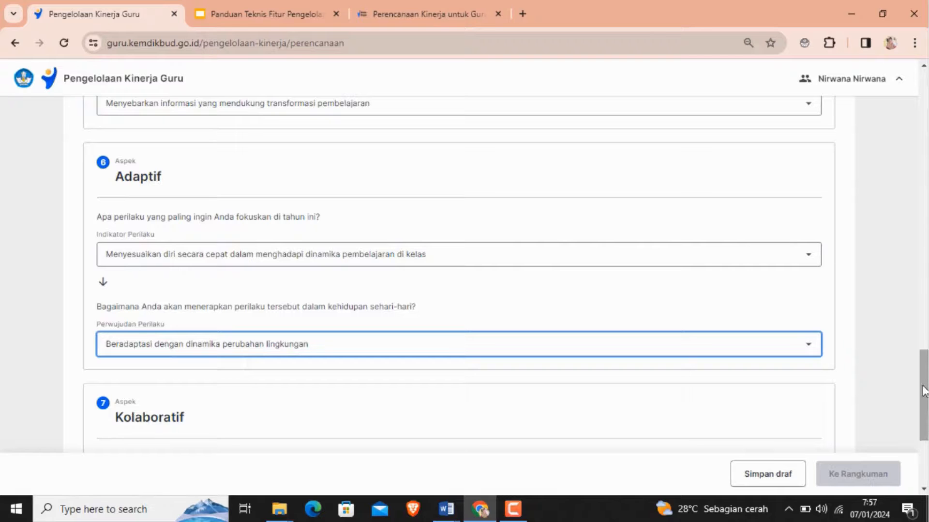
- For Kolaboratif, choose the indicator on giving school members and the community a chance to contribute, and Menerima pendapat dan saran dalam menyelesaikan tugas
{"action": "scroll", "coordinate": [923, 391], "scroll_direction": "down", "scroll_amount": 4}
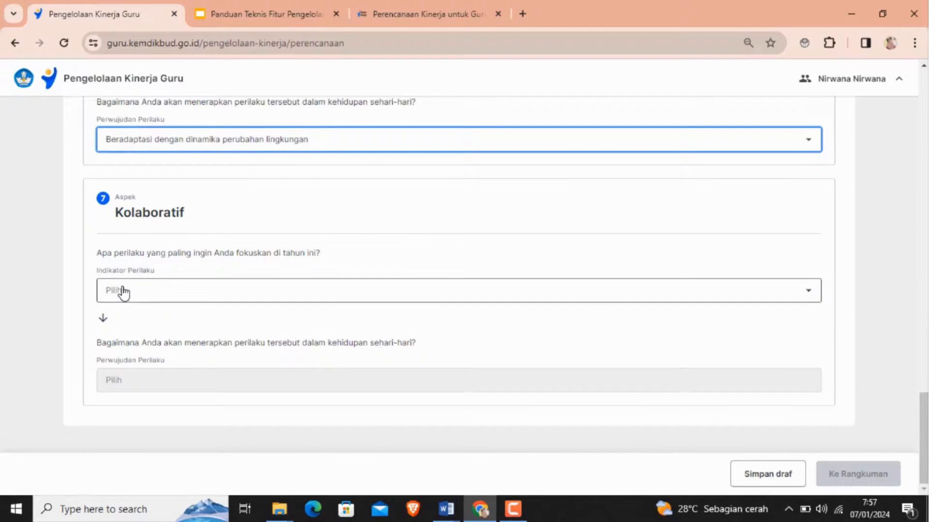
{"action": "left_click", "coordinate": [123, 292]}
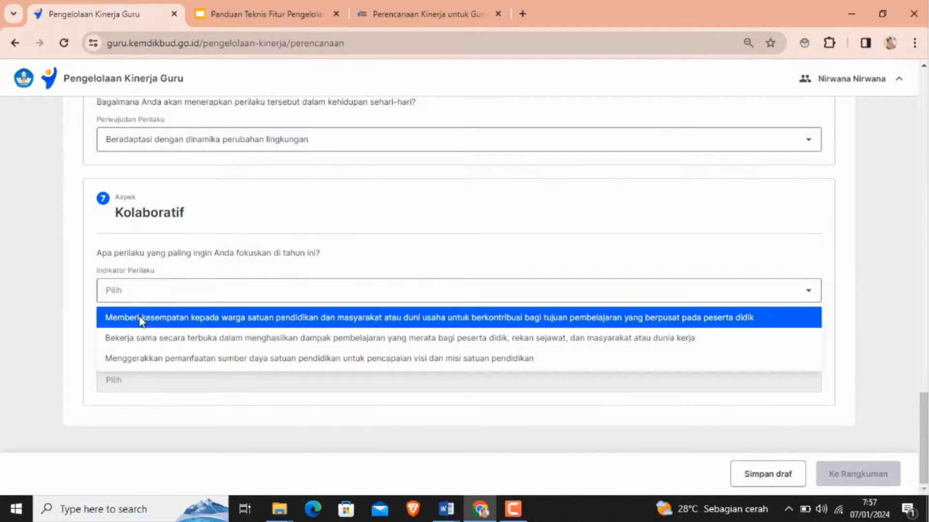
{"action": "left_click", "coordinate": [141, 320]}
{"action": "left_click", "coordinate": [129, 384]}
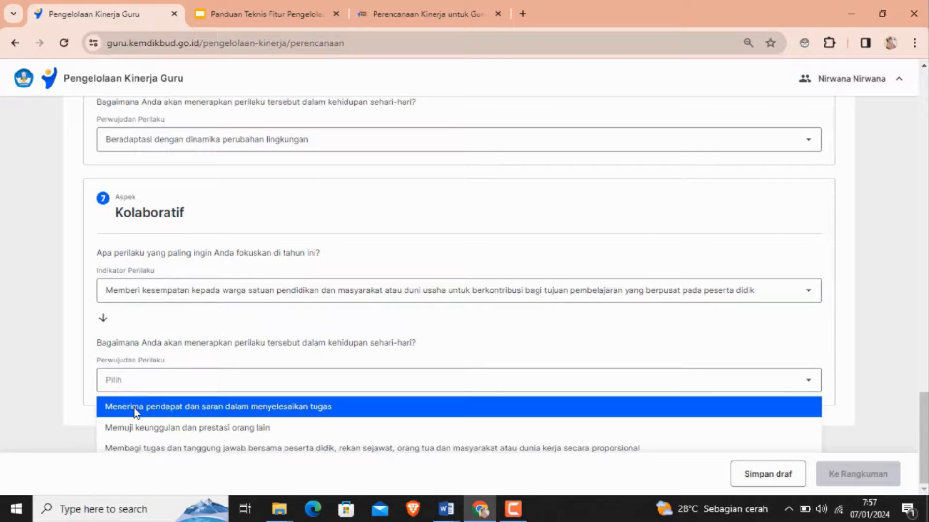
{"action": "left_click", "coordinate": [135, 411]}
{"action": "left_click_drag", "start_coordinate": [923, 455], "coordinate": [923, 424]}
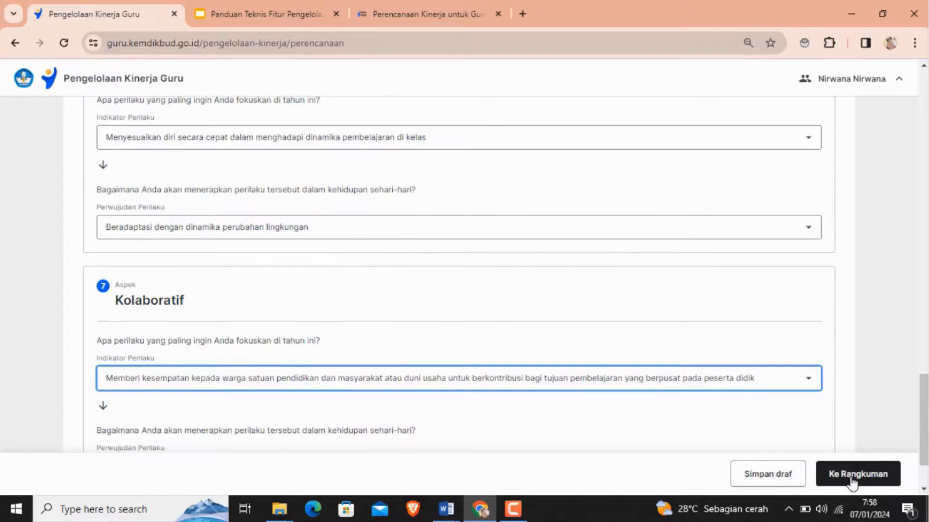
- Proceed from the Perilaku Kerja section to the Rangkuman summary of the performance plan
{"action": "scroll", "coordinate": [923, 421], "scroll_direction": "down", "scroll_amount": 3}
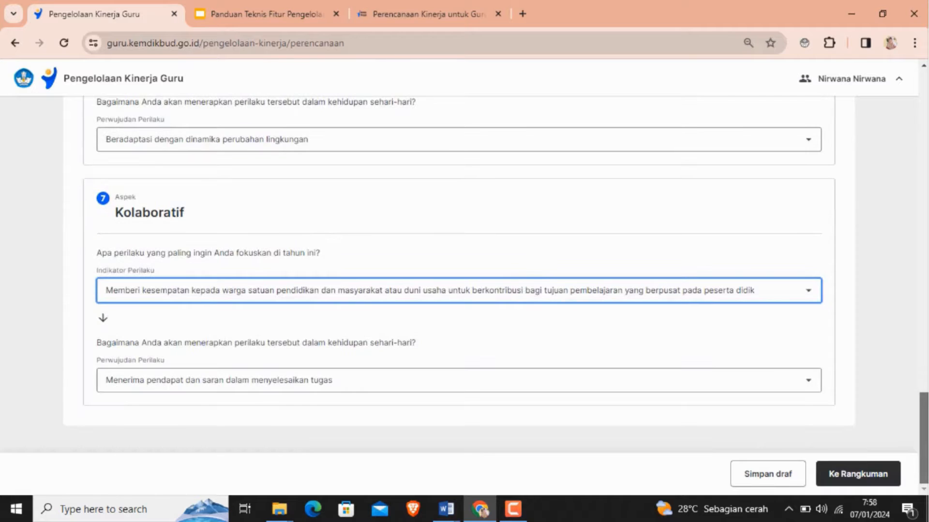
{"action": "mouse_move", "coordinate": [924, 467]}
{"action": "left_mouse_down"}
{"action": "mouse_move", "coordinate": [923, 237]}
{"action": "mouse_move", "coordinate": [924, 467]}
{"action": "left_mouse_up"}
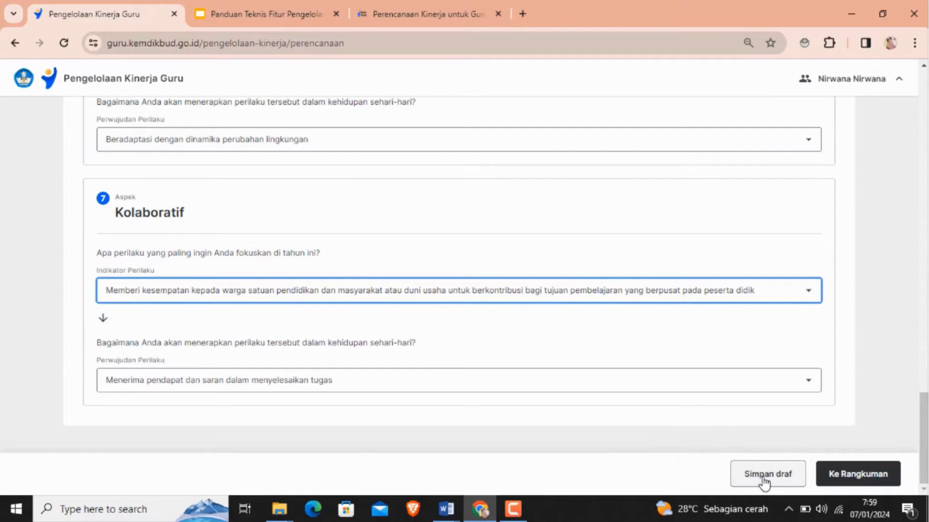
{"action": "left_click", "coordinate": [852, 475]}
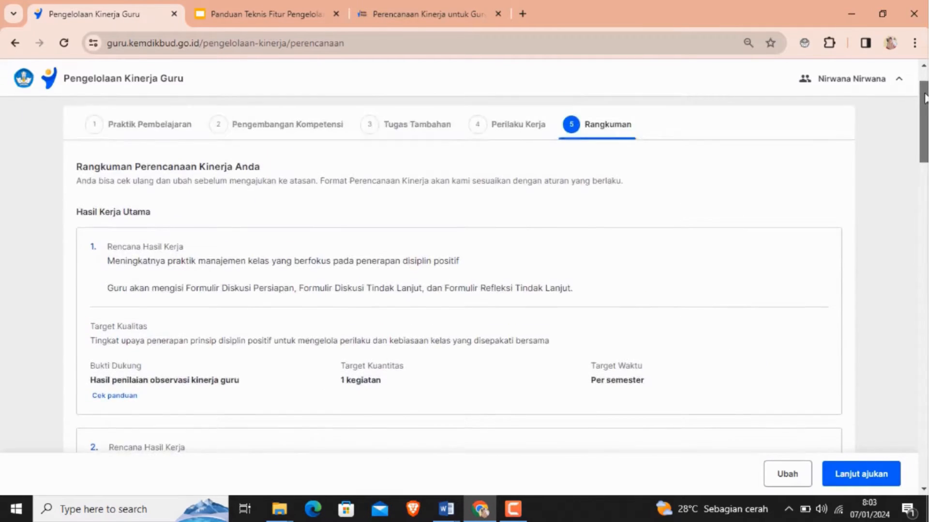
- Review the summary's Hasil Kerja Utama, Hasil Kerja Tambahan and Perilaku Kerja entries
{"action": "scroll", "coordinate": [924, 97], "scroll_direction": "up", "scroll_amount": 3}
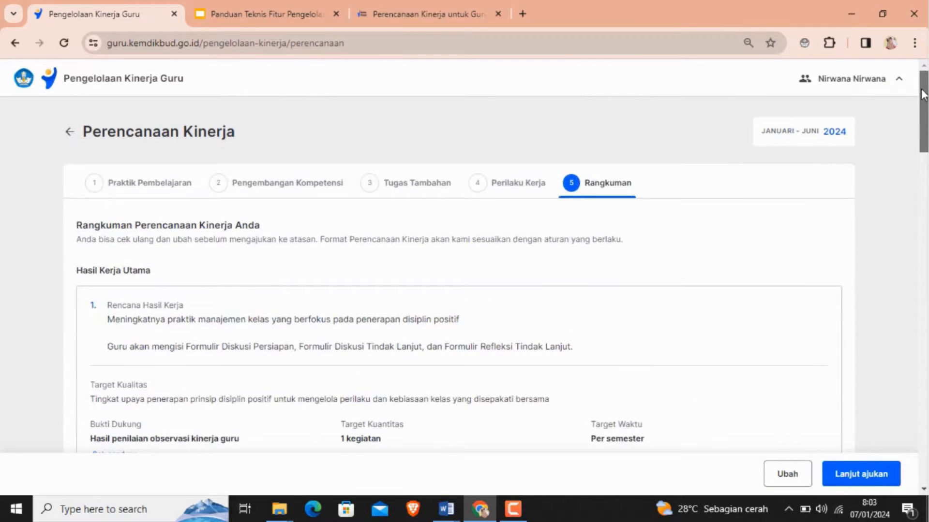
{"action": "left_click_drag", "start_coordinate": [924, 93], "coordinate": [923, 127]}
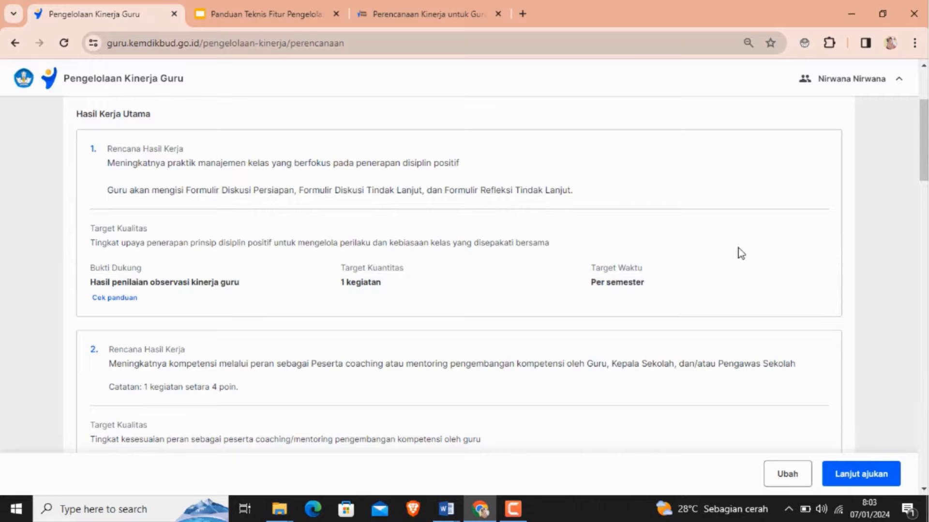
{"action": "left_click_drag", "start_coordinate": [924, 178], "coordinate": [924, 317]}
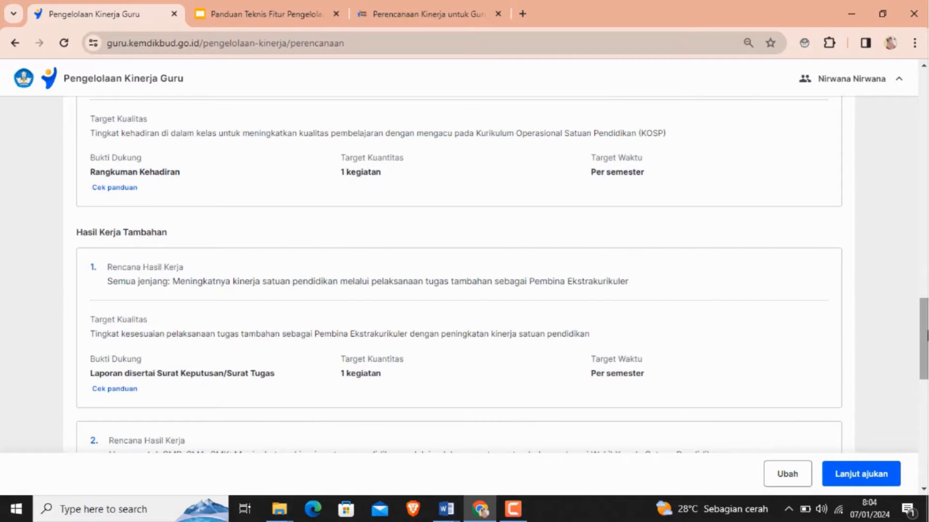
{"action": "left_click_drag", "start_coordinate": [925, 335], "coordinate": [925, 417]}
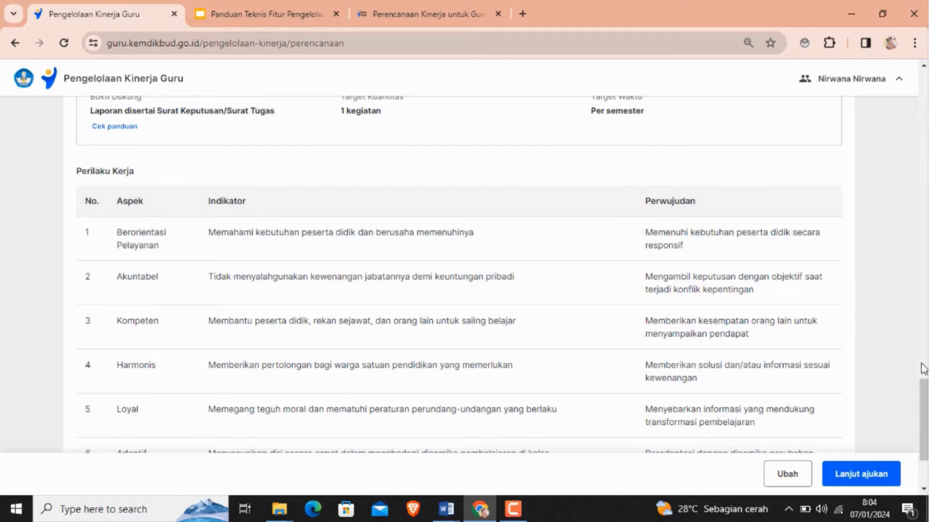
{"action": "scroll", "coordinate": [922, 387], "scroll_direction": "down", "scroll_amount": 2}
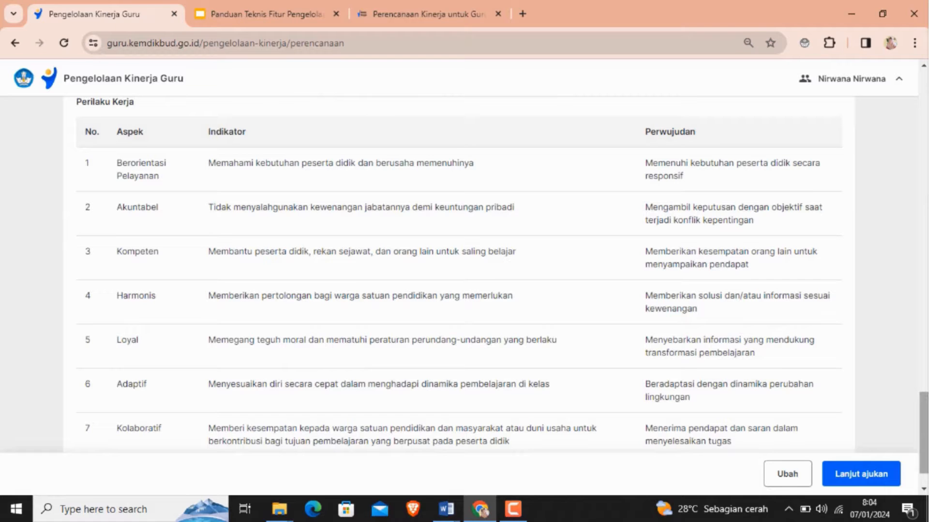
{"action": "mouse_move", "coordinate": [923, 425]}
{"action": "left_mouse_down"}
{"action": "mouse_move", "coordinate": [923, 308]}
{"action": "mouse_move", "coordinate": [926, 428]}
{"action": "left_mouse_up"}
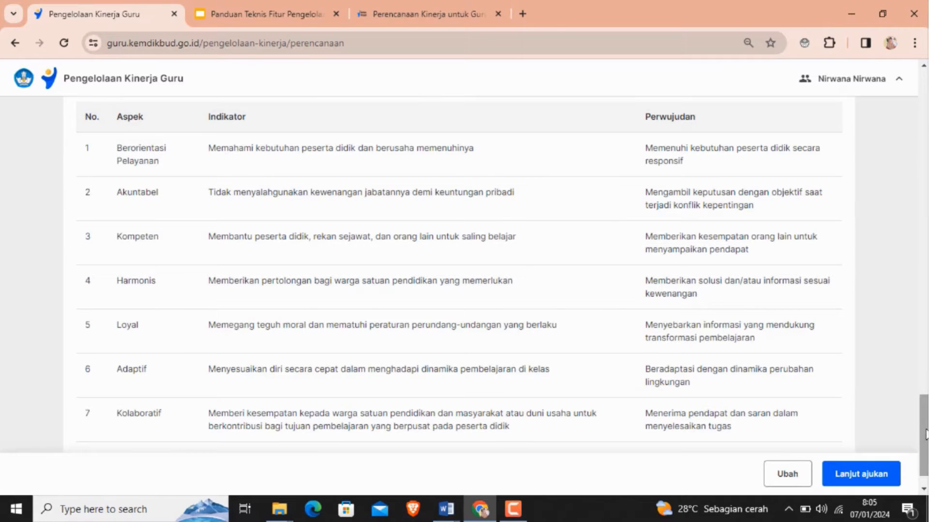
{"action": "left_click_drag", "start_coordinate": [925, 434], "coordinate": [924, 328]}
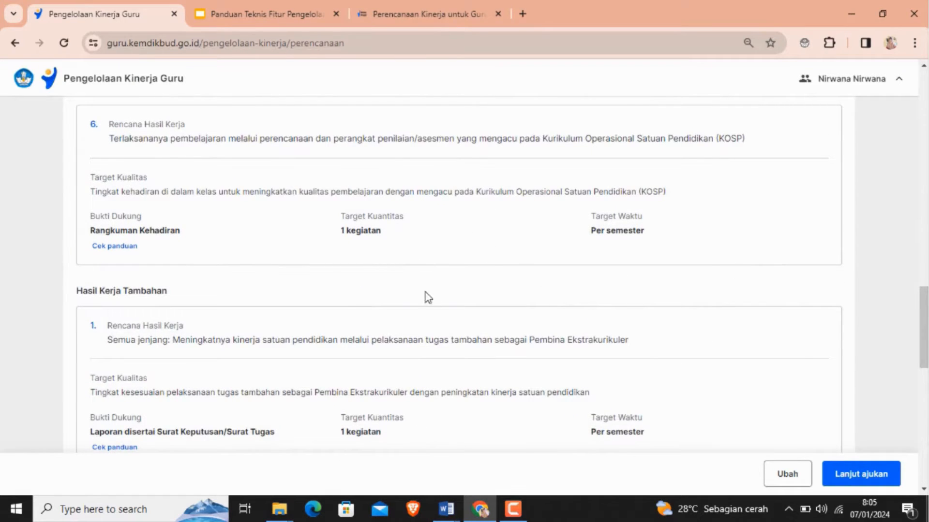
- Reopen the plan for editing and move on to the Pengembangan Kompetensi step
{"action": "left_click", "coordinate": [782, 480]}
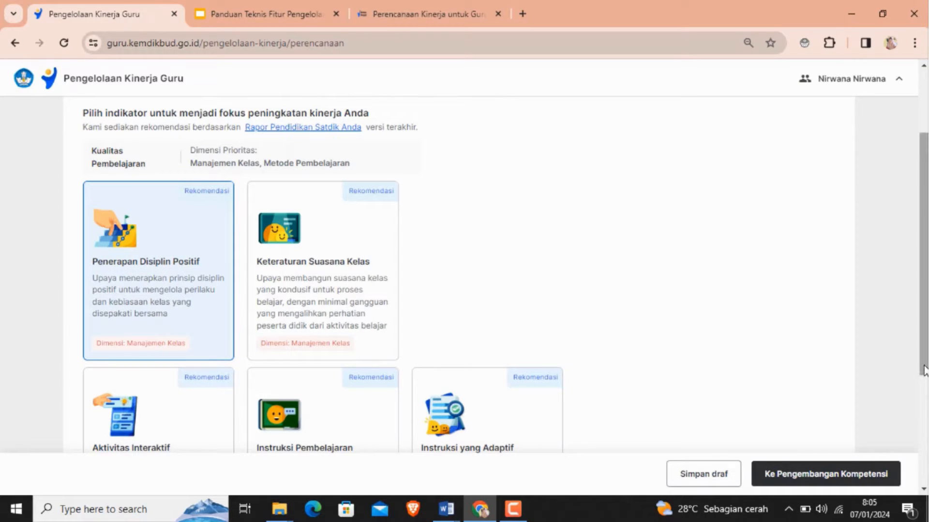
{"action": "left_click_drag", "start_coordinate": [922, 375], "coordinate": [922, 309]}
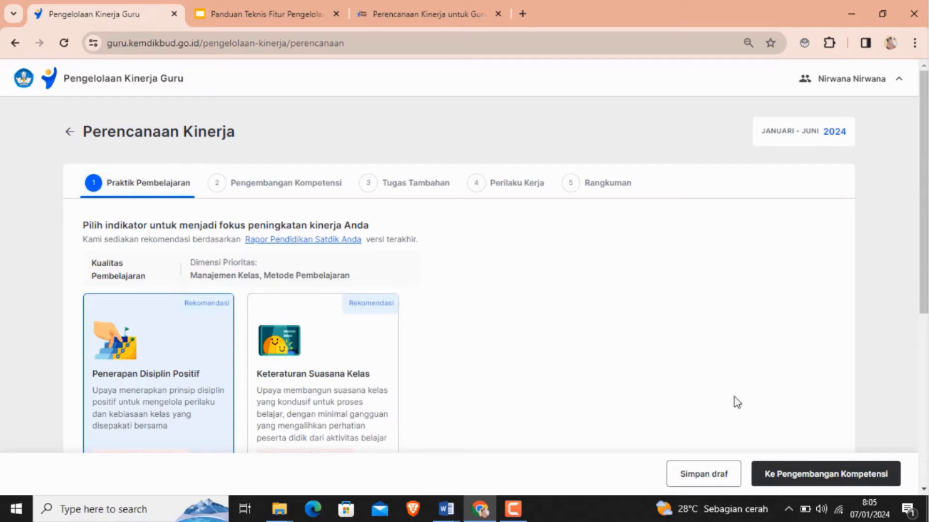
{"action": "left_click", "coordinate": [790, 481]}
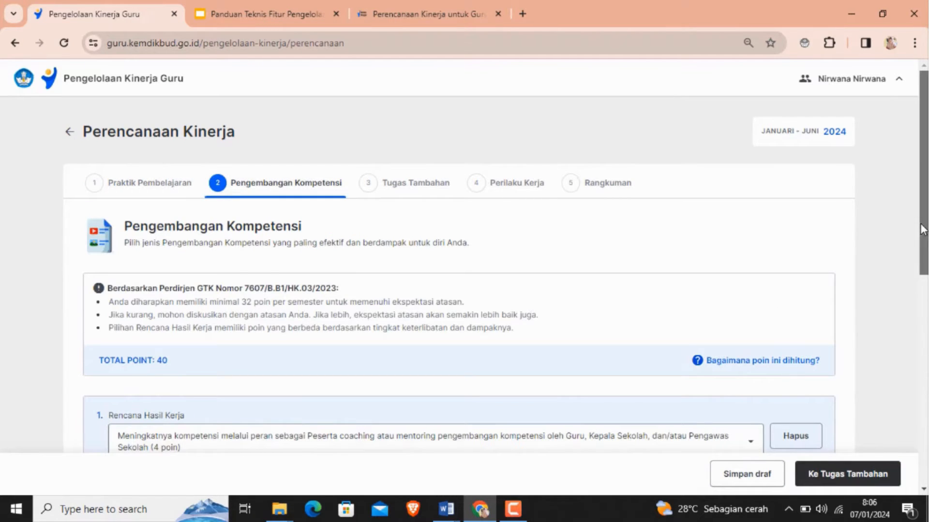
{"action": "scroll", "coordinate": [922, 230], "scroll_direction": "down", "scroll_amount": 3}
{"action": "scroll", "coordinate": [924, 330], "scroll_direction": "down", "scroll_amount": 3}
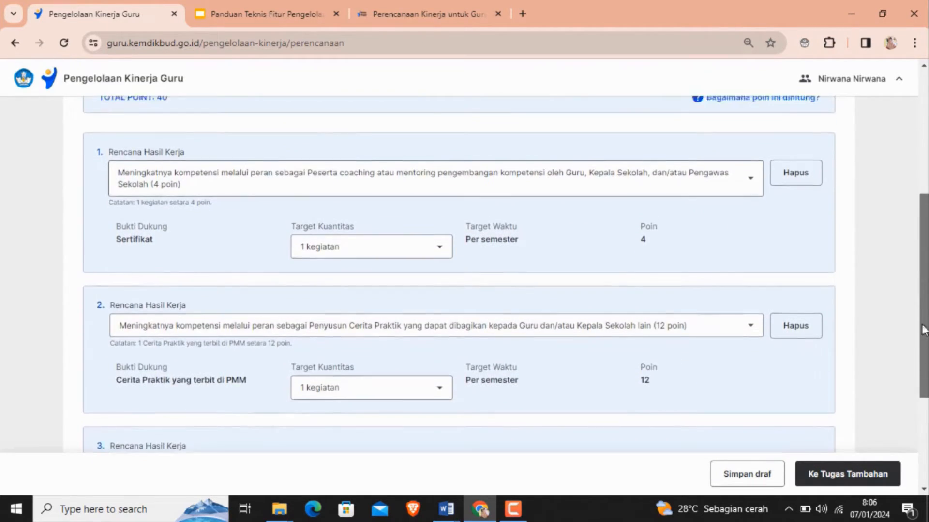
{"action": "left_click_drag", "start_coordinate": [923, 331], "coordinate": [914, 210]}
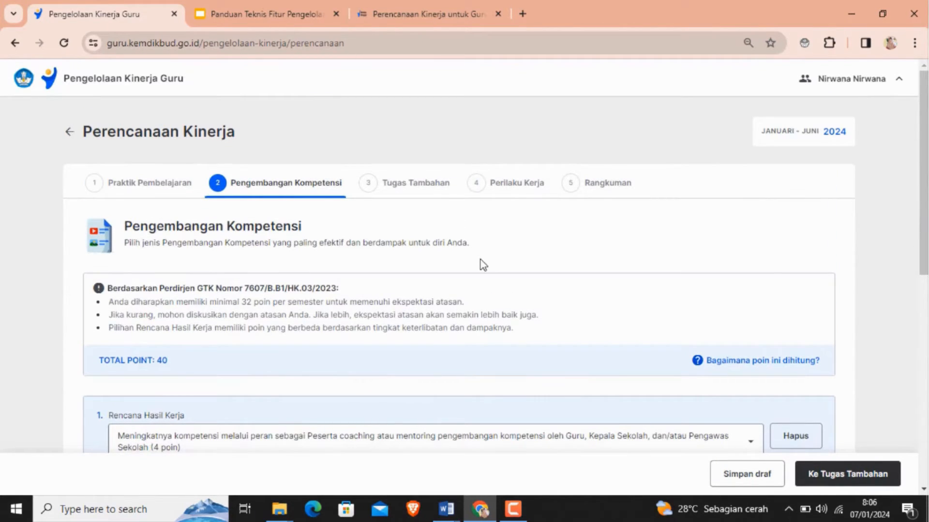
- Consult the Panduan Teknis guide slide on checking the approved plan, and return to the Pengelolaan Kinerja Guru tab
{"action": "left_click", "coordinate": [281, 16]}
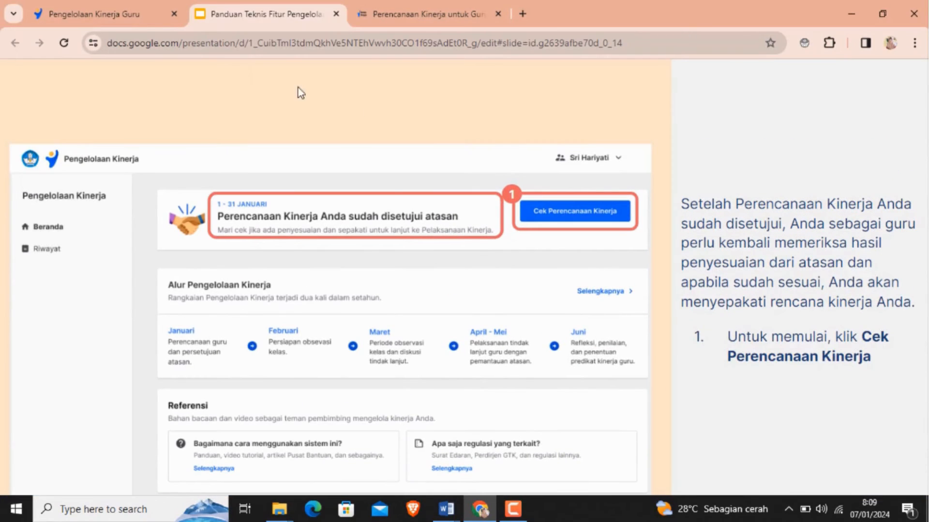
{"action": "key", "text": "Escape"}
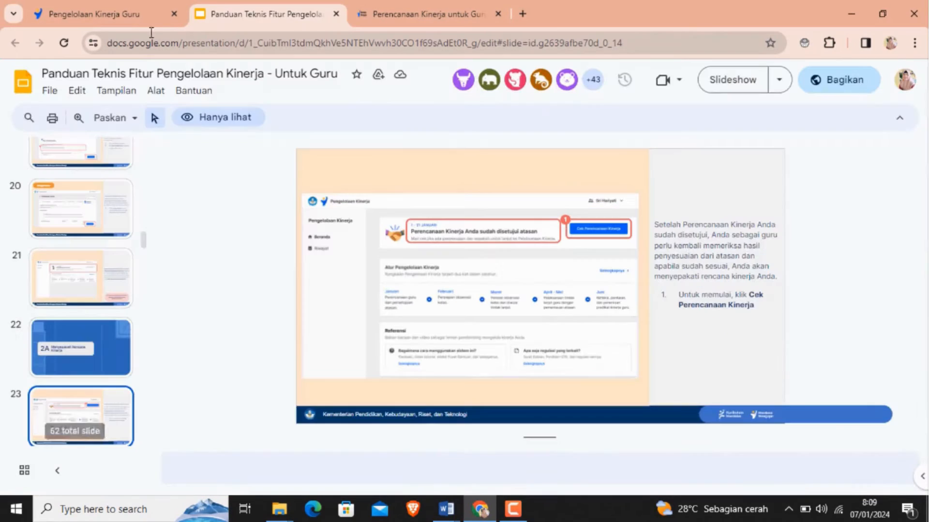
{"action": "left_click", "coordinate": [97, 13]}
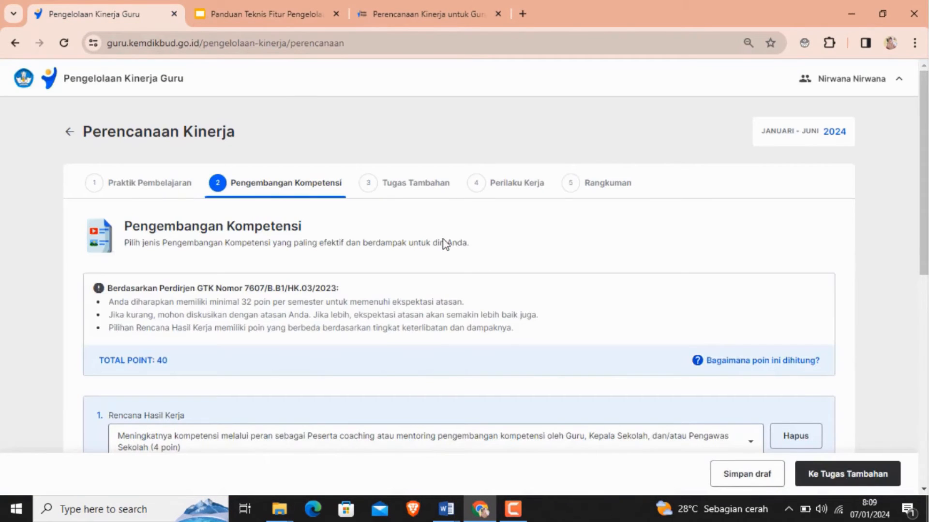